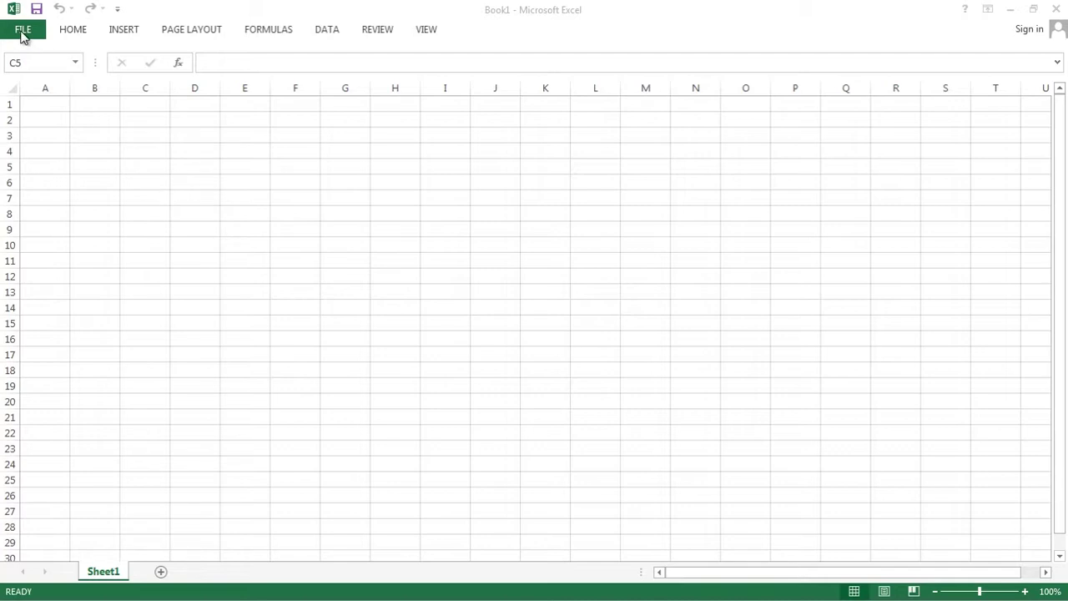
Bring up the file browser for opening an existing workbook from the computer
click(121, 171)
click(102, 162)
key(ctrl+o)
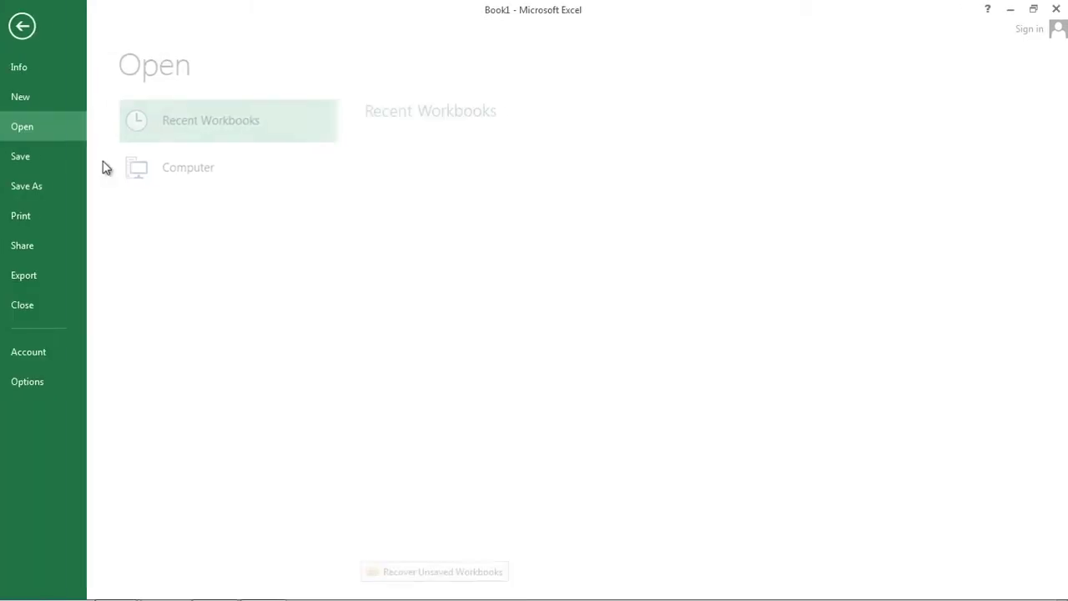
click(184, 177)
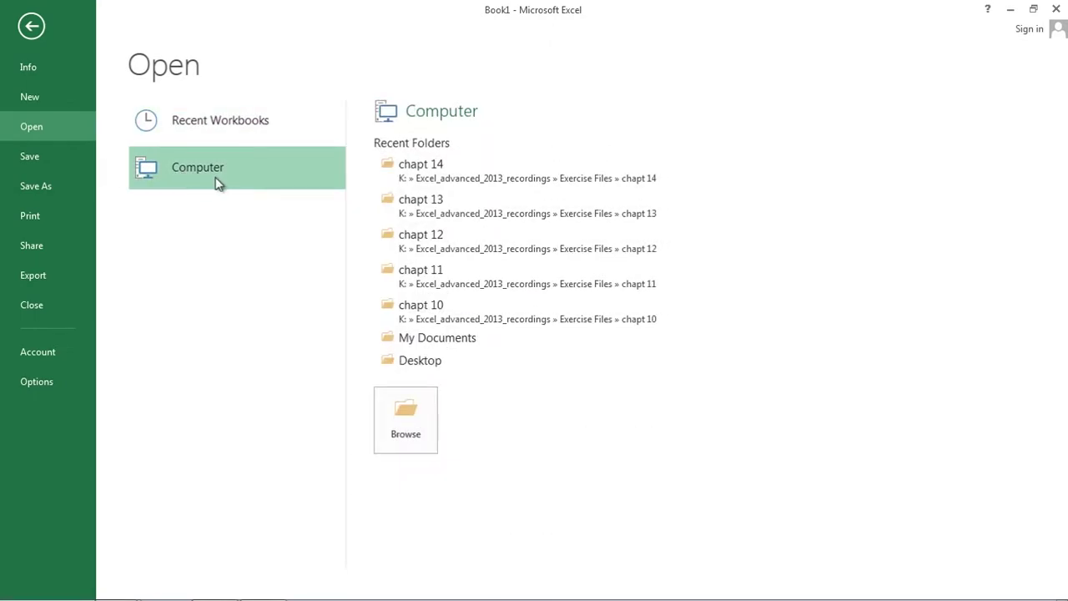
click(407, 415)
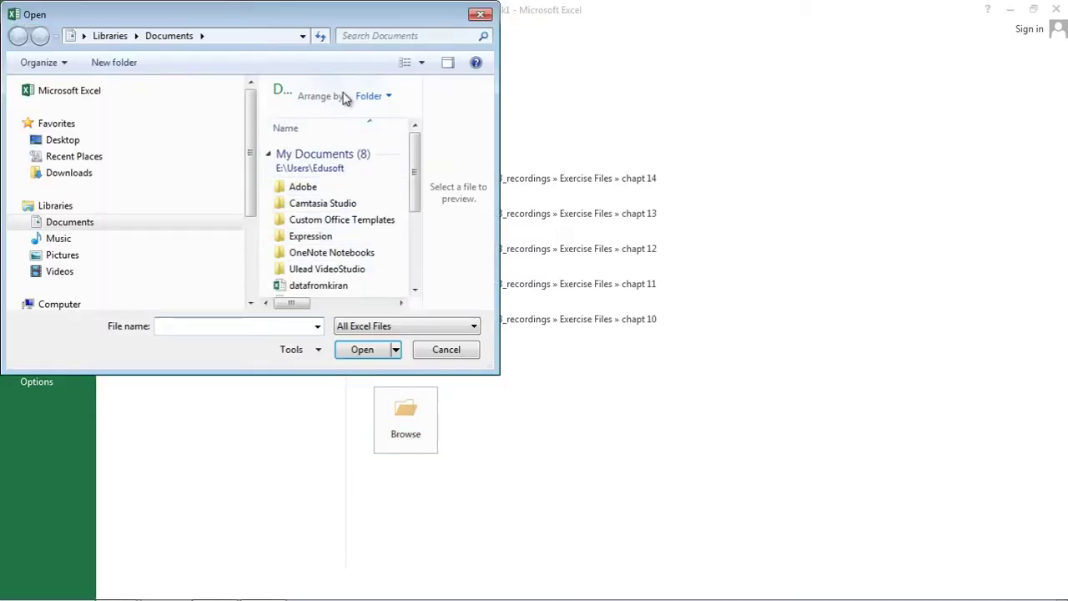
click(251, 226)
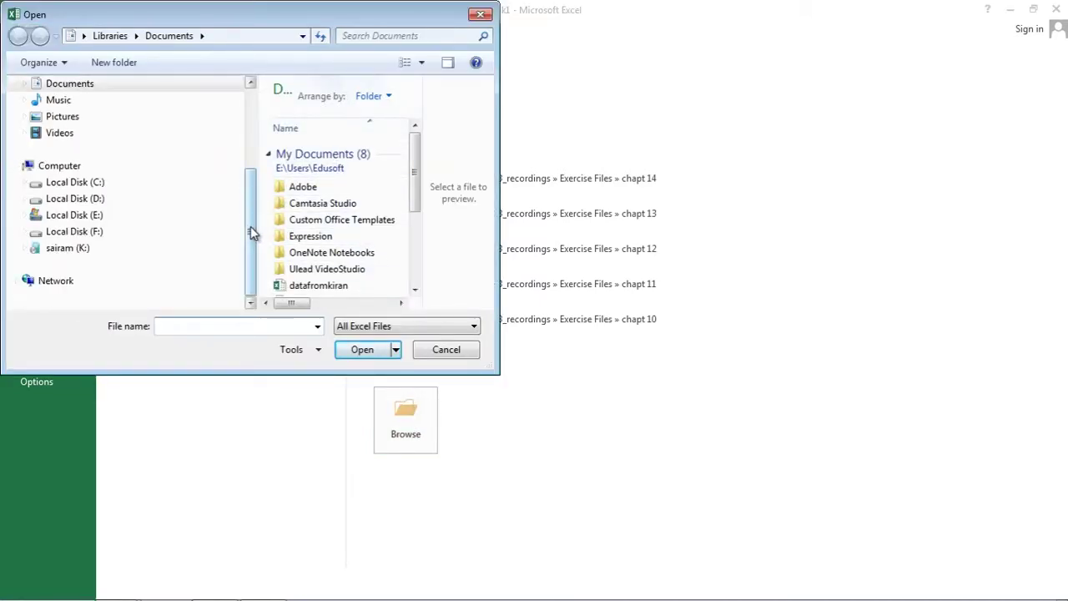
click(36, 249)
scroll(255, 271, down, 4)
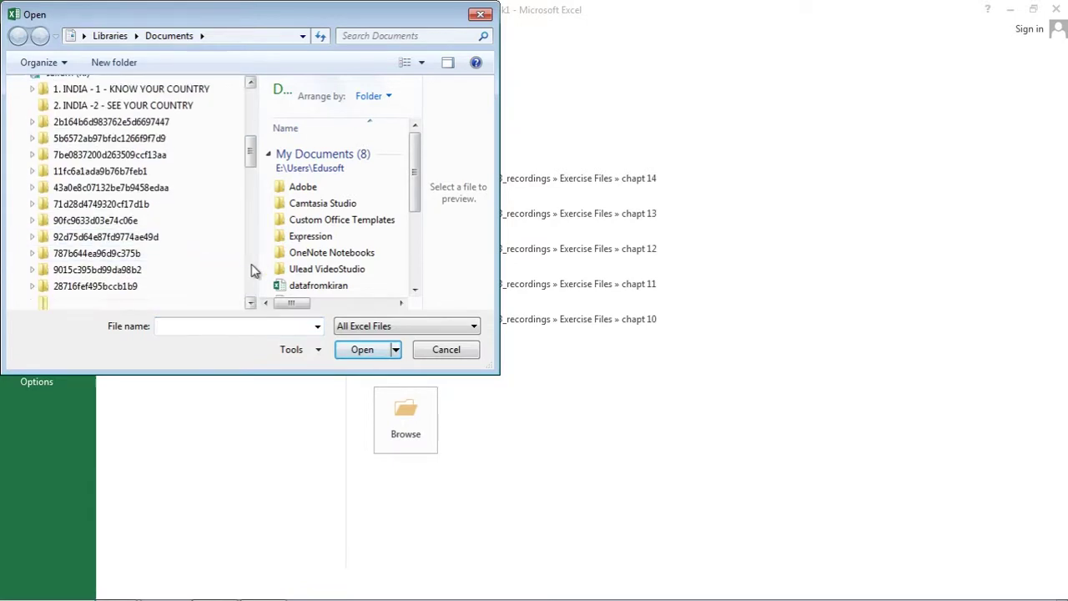
scroll(255, 271, down, 8)
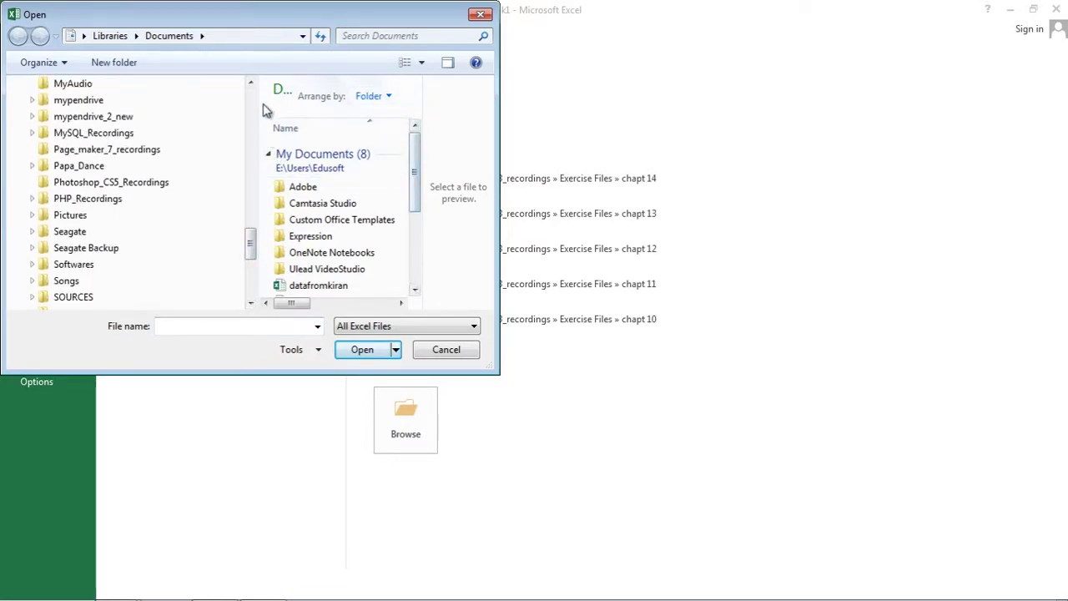
scroll(253, 101, up, 15)
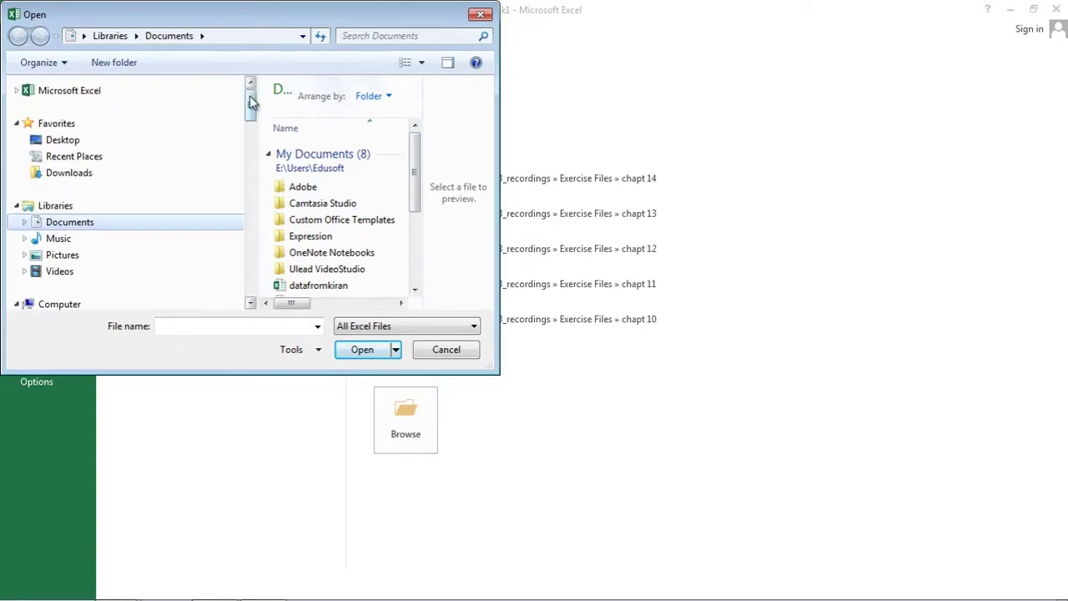
Open the "rows and columns" workbook from the chapt 2 folder within Exercise Files on the Desktop
click(74, 144)
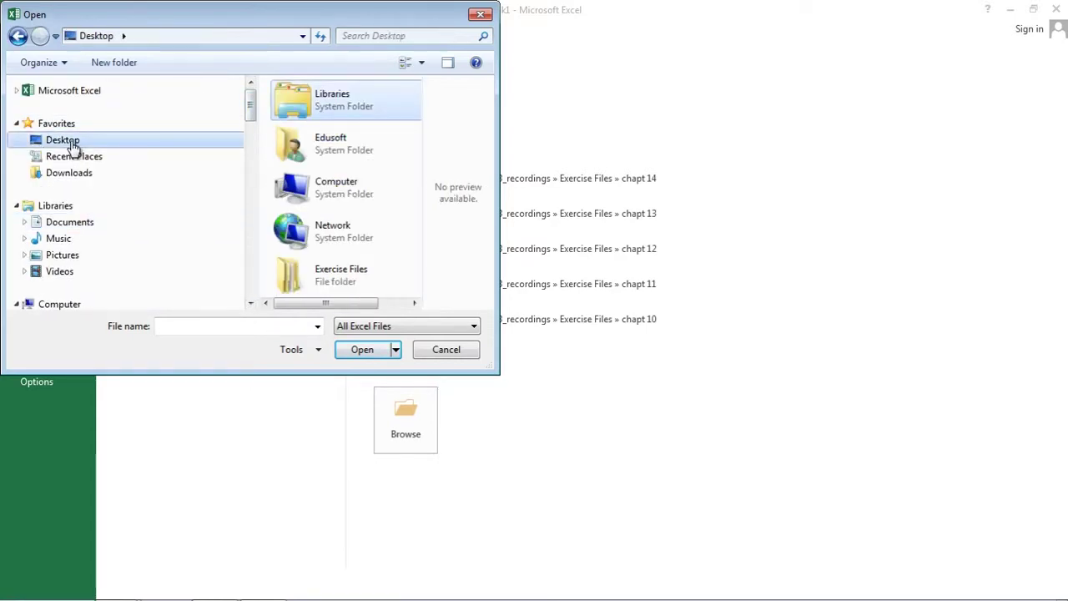
double_click(353, 267)
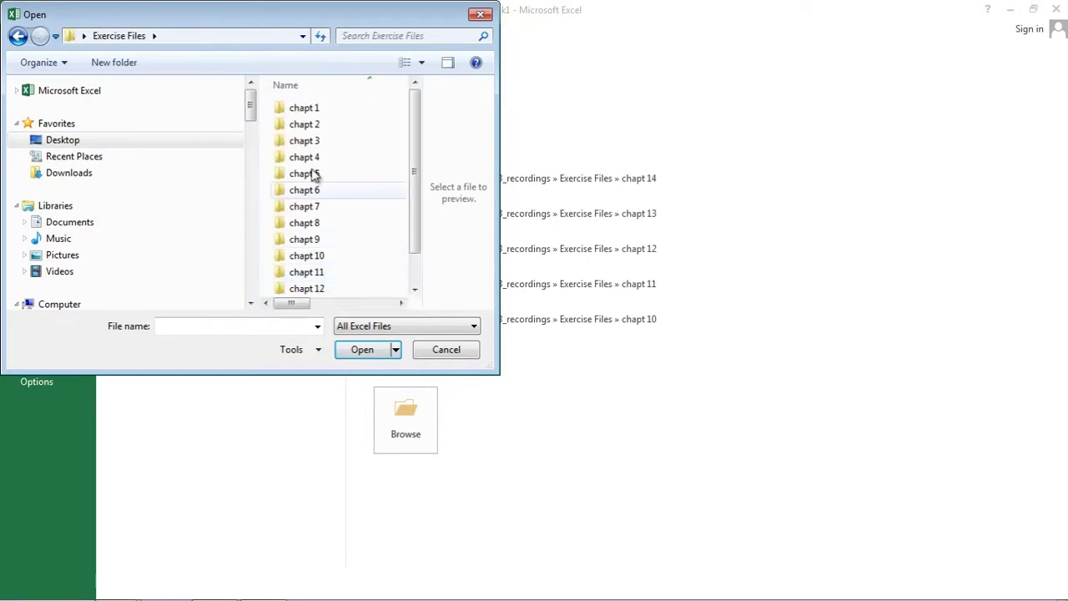
double_click(304, 125)
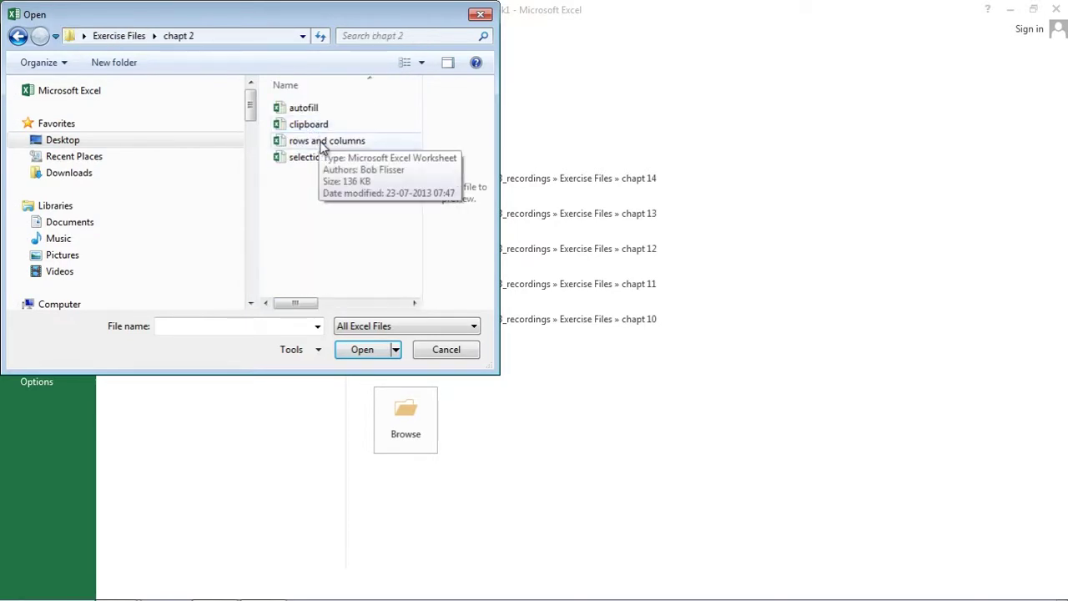
double_click(325, 142)
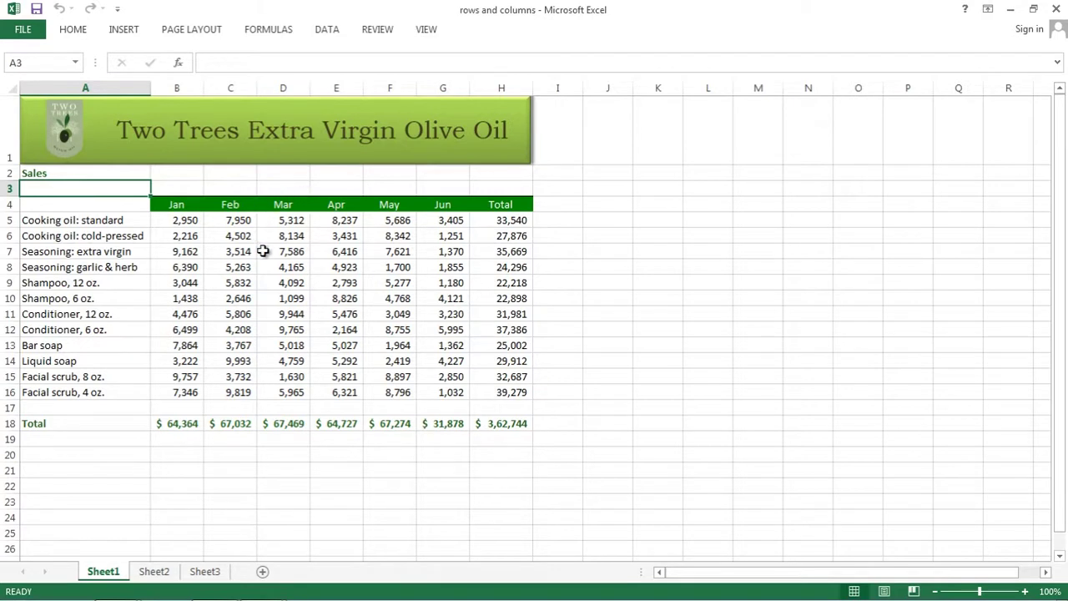
Insert a blank column between the Jun and Total columns
click(306, 251)
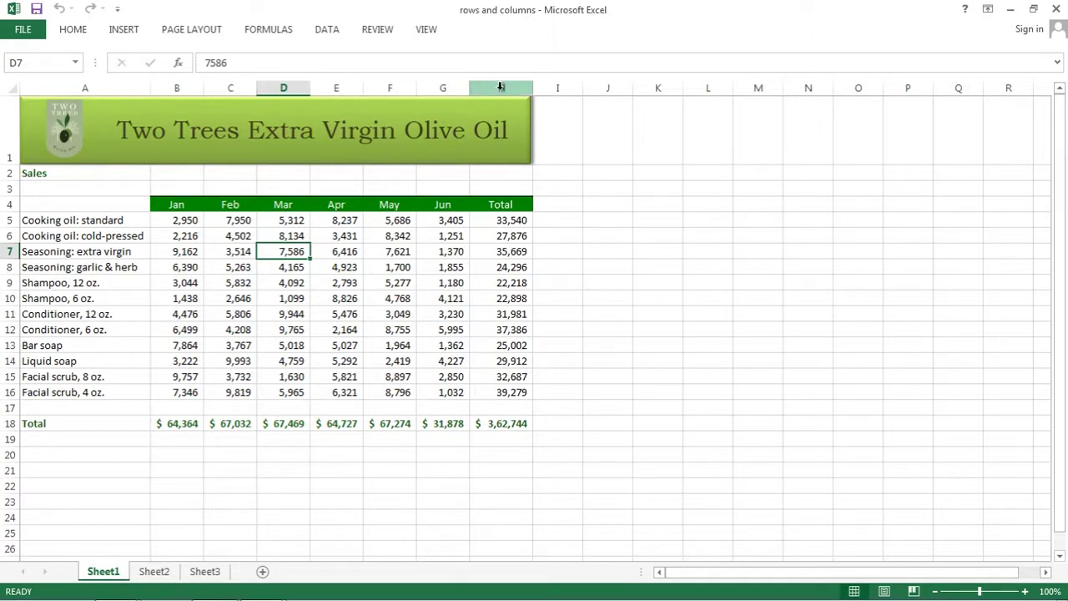
click(501, 87)
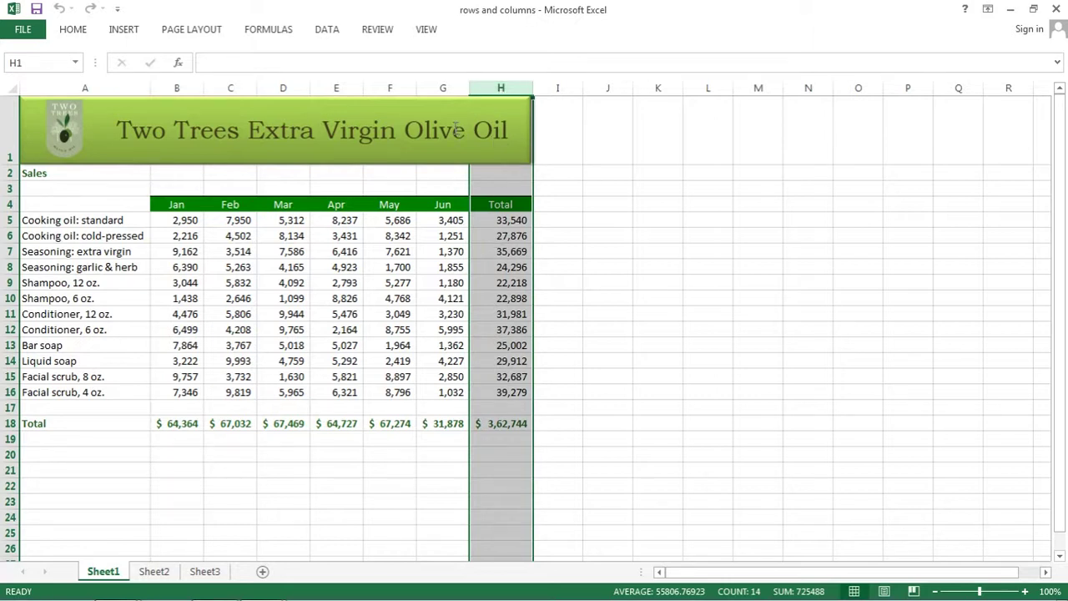
right_click(501, 88)
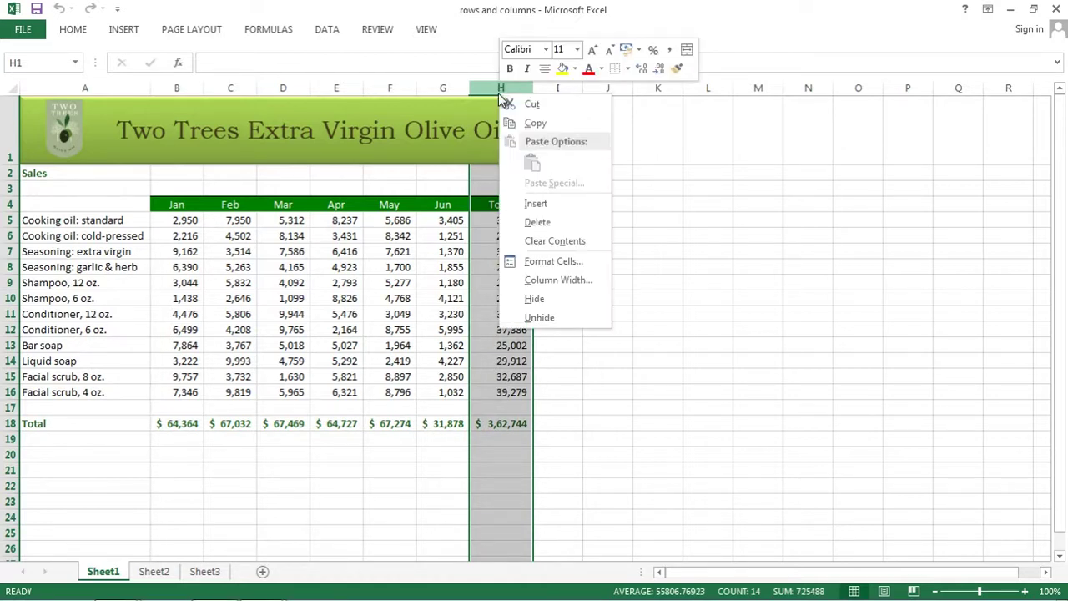
click(537, 206)
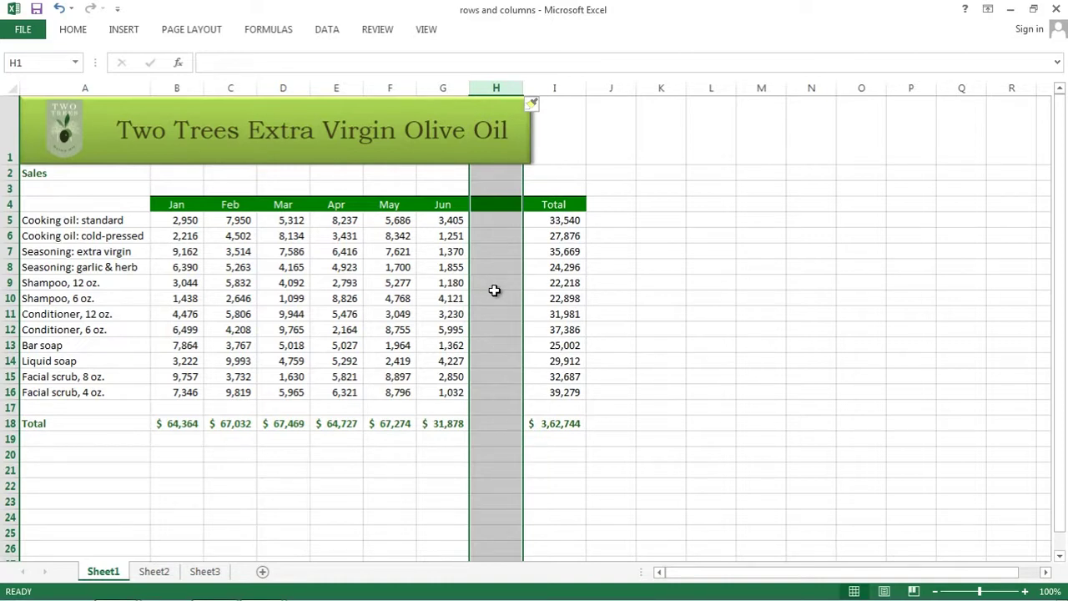
Delete the blank column between Jun and Total, and select the Total heading cell
right_click(497, 87)
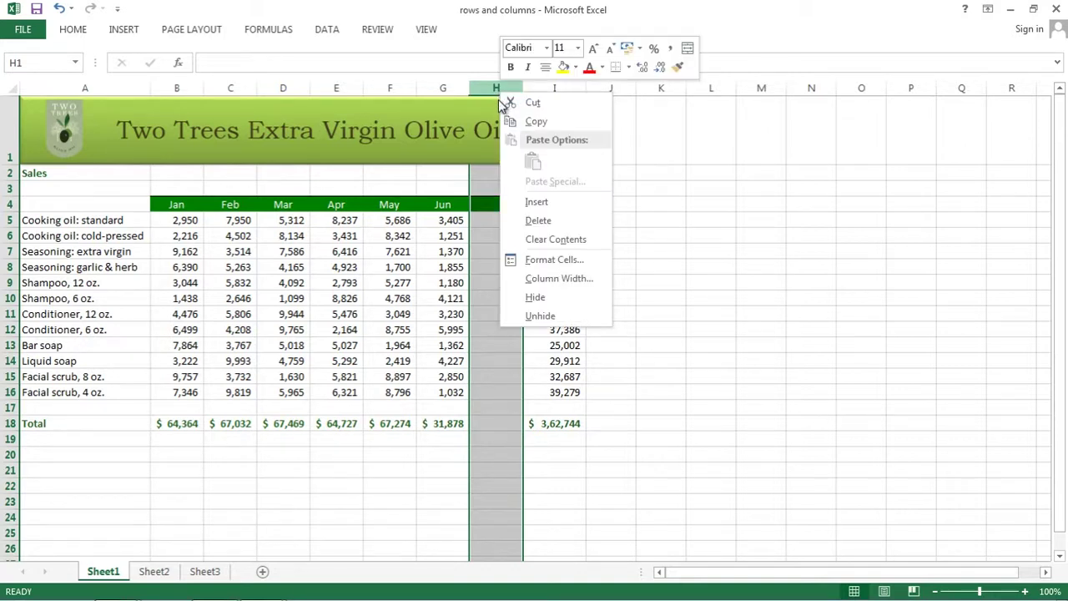
click(539, 221)
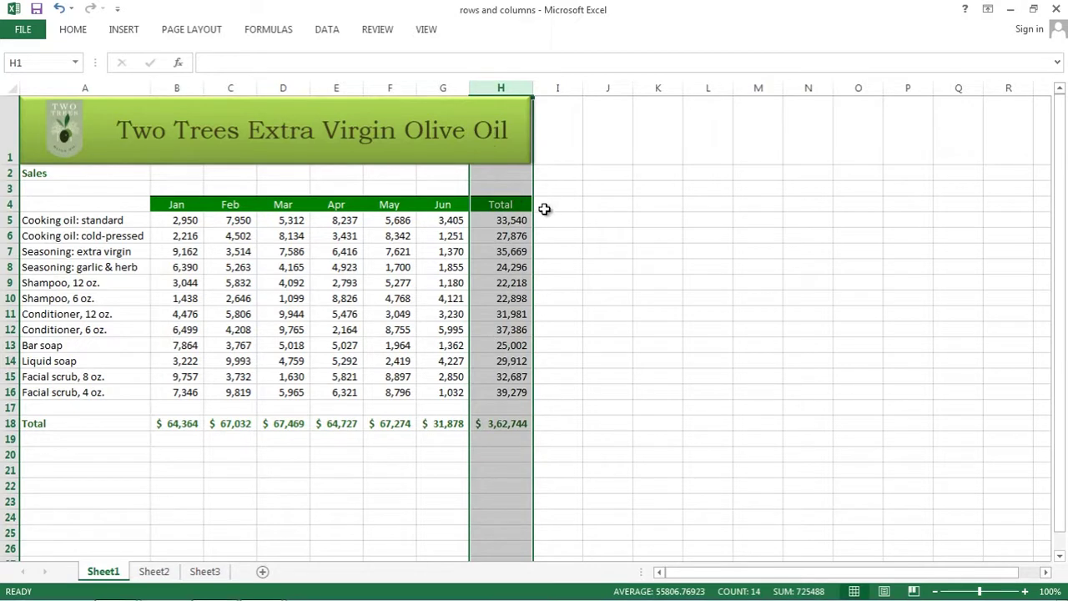
click(519, 205)
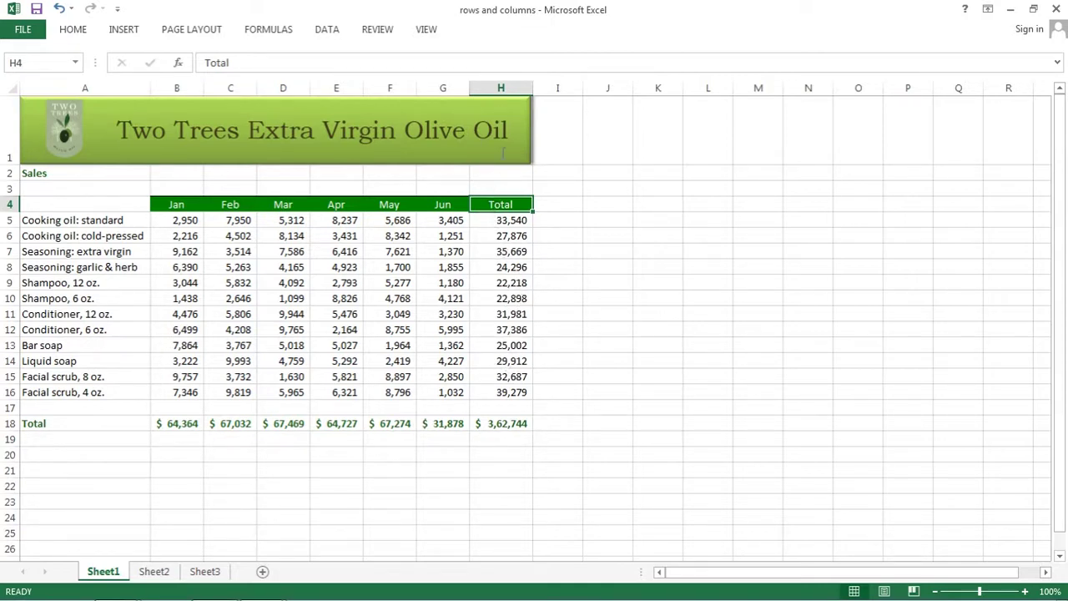
Delete the whole Total column H and undo the deletion
click(501, 87)
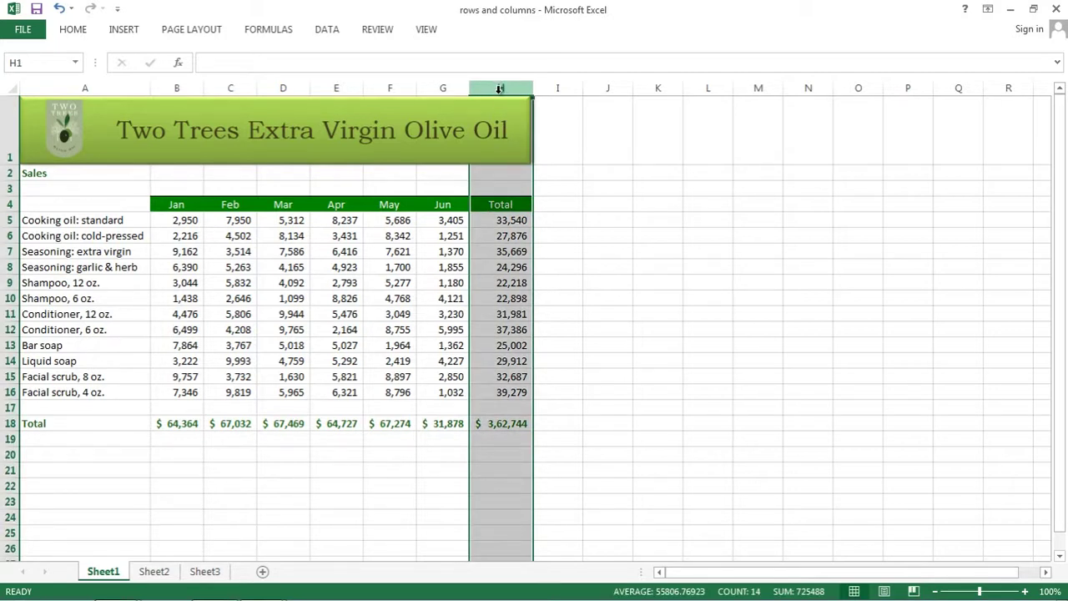
right_click(500, 90)
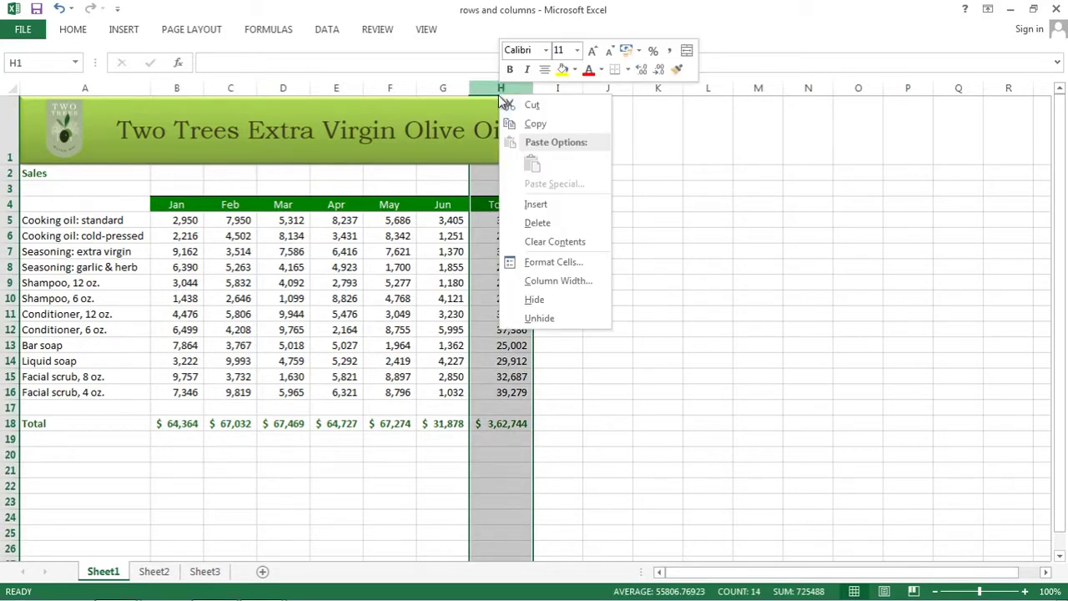
click(539, 224)
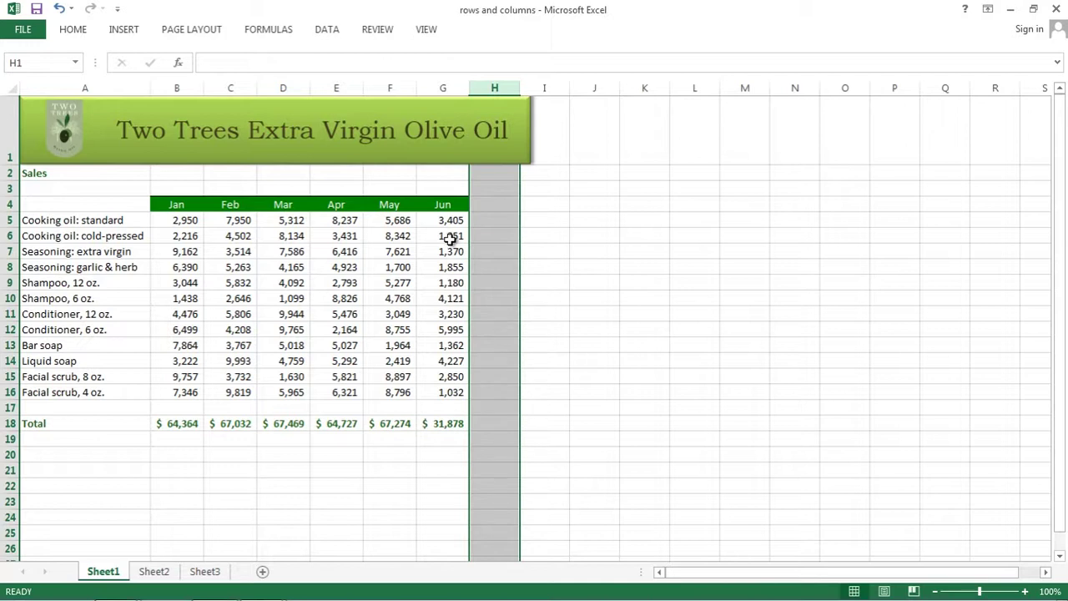
key(ctrl+z)
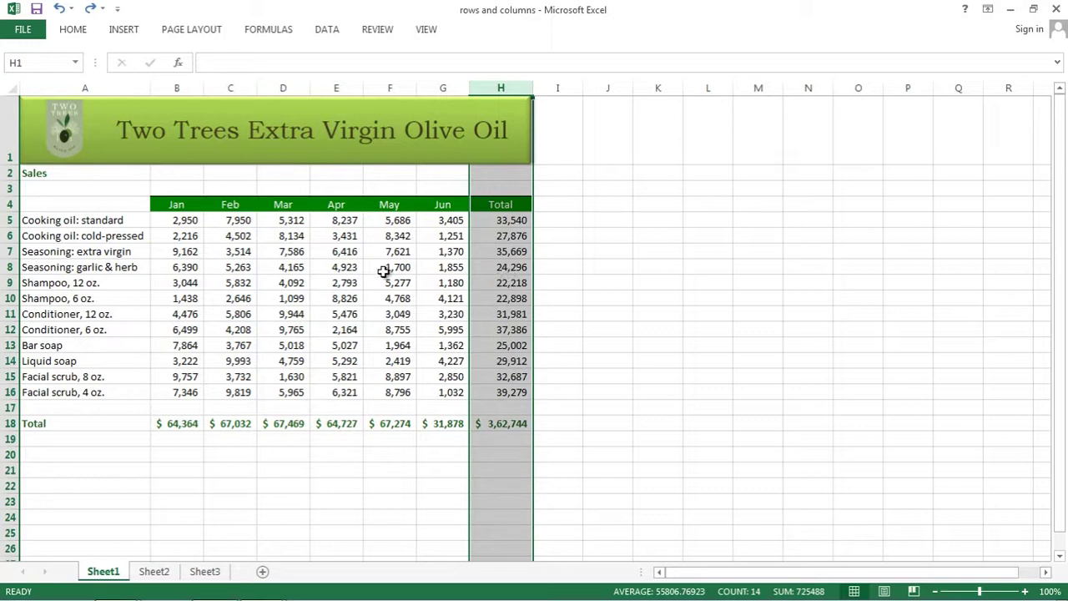
Insert a blank row above the "Seasoning: extra virgin" row
click(10, 251)
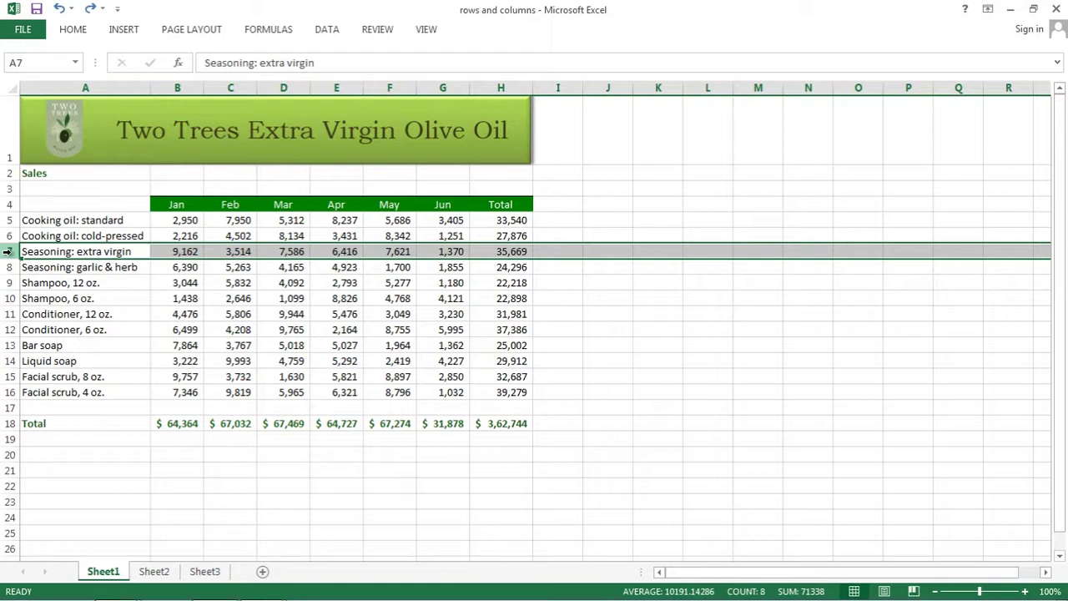
right_click(7, 251)
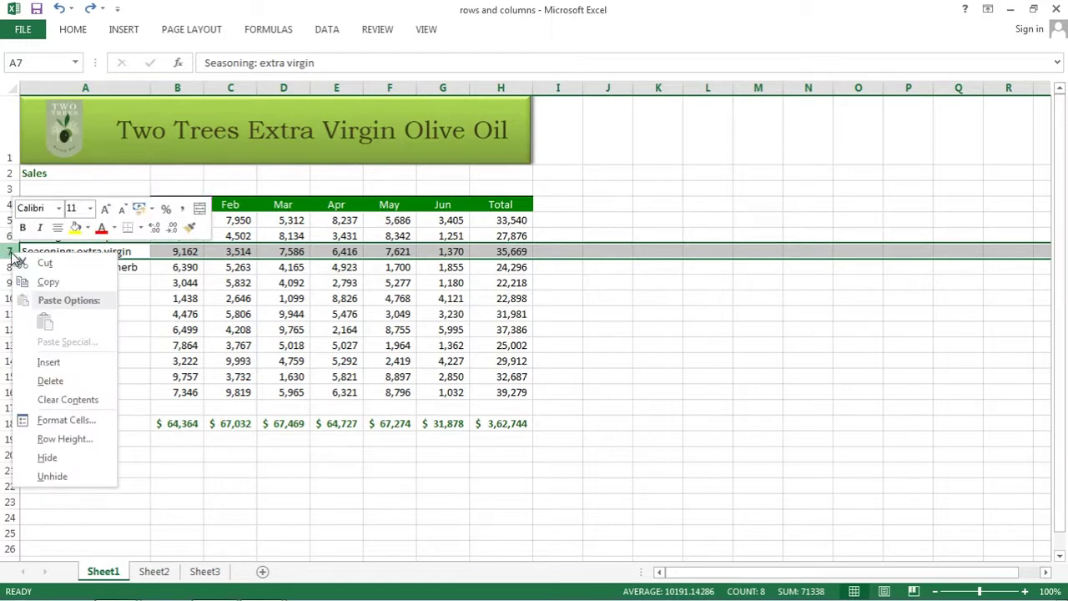
click(50, 365)
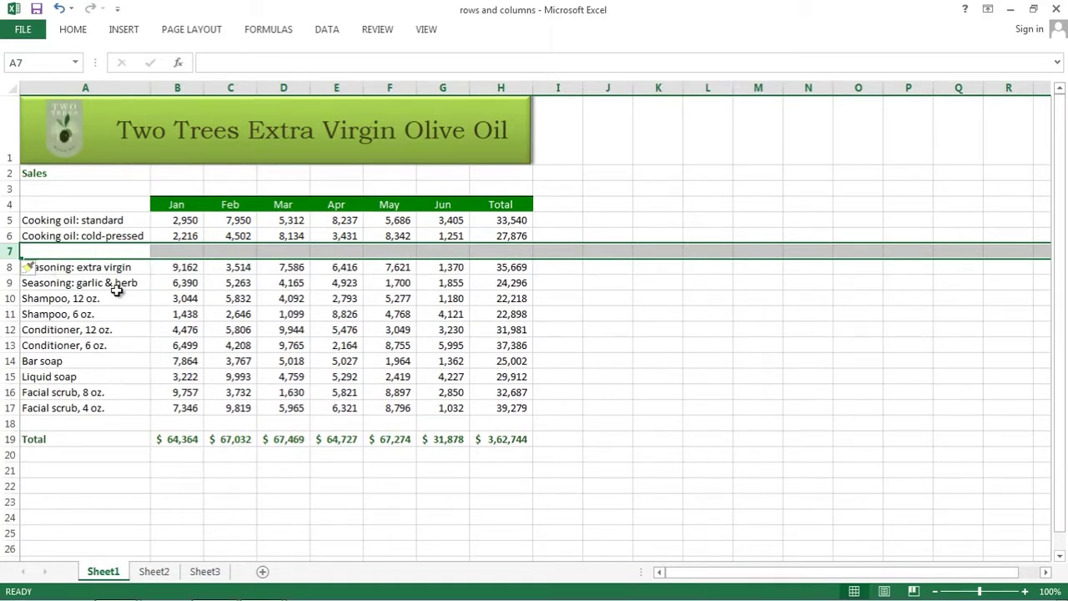
Delete the blank row 7 between the cooking oil and seasoning rows, and select the "Shampoo, 12 oz." cell
right_click(10, 251)
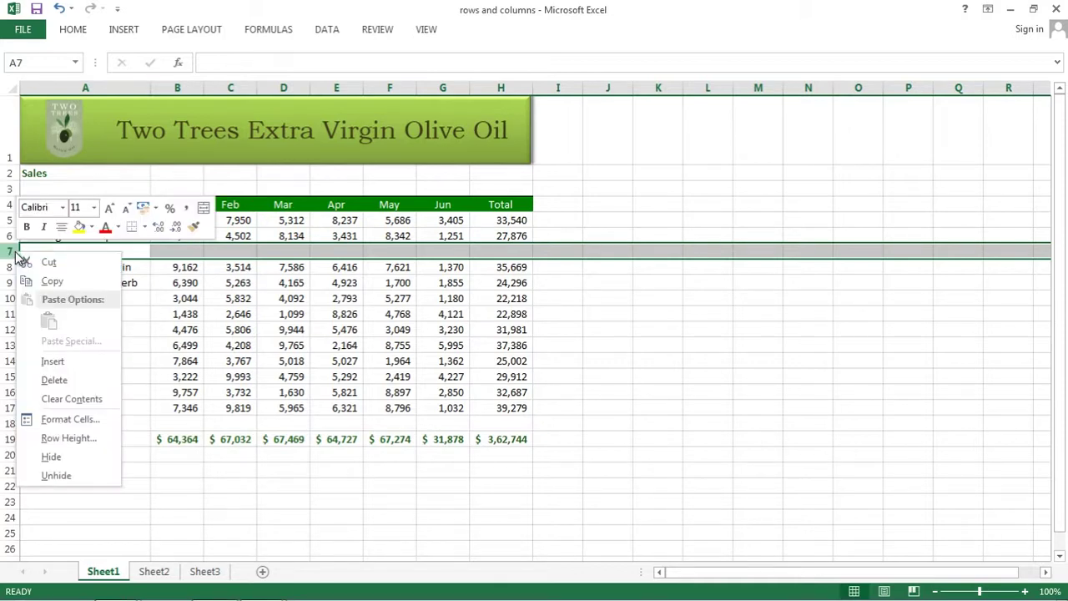
click(62, 379)
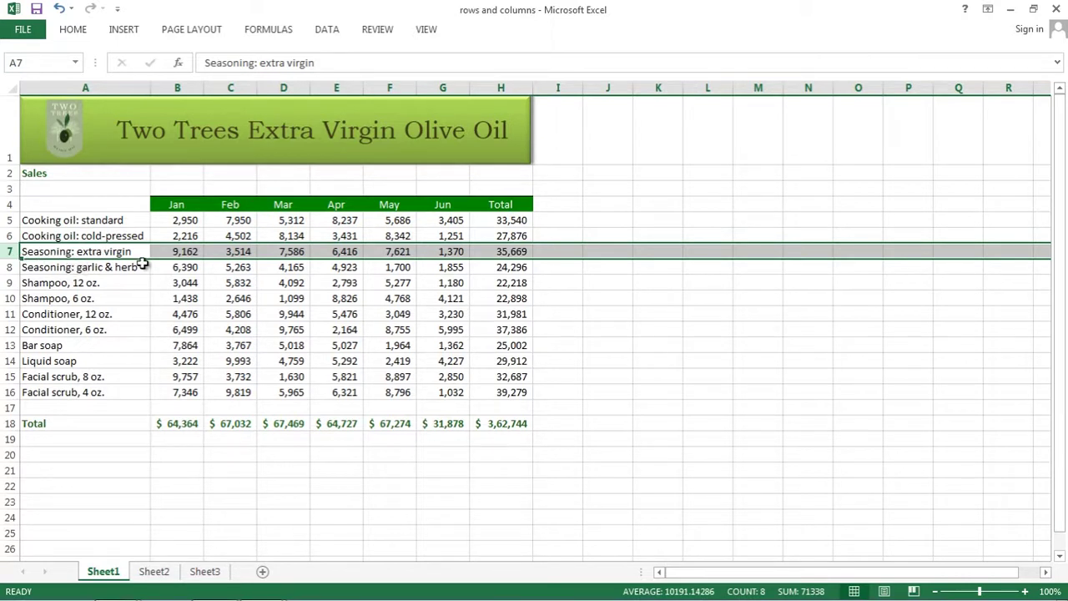
click(102, 278)
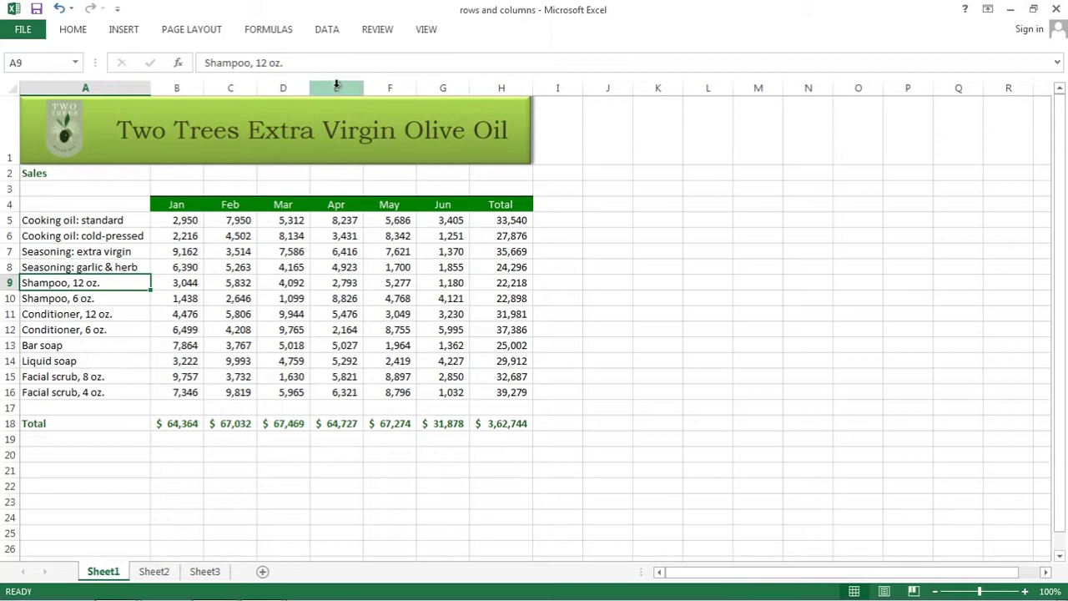
Insert three blank columns at once before the Apr column, using columns E to G, and undo the insertion
drag(336, 88, 438, 87)
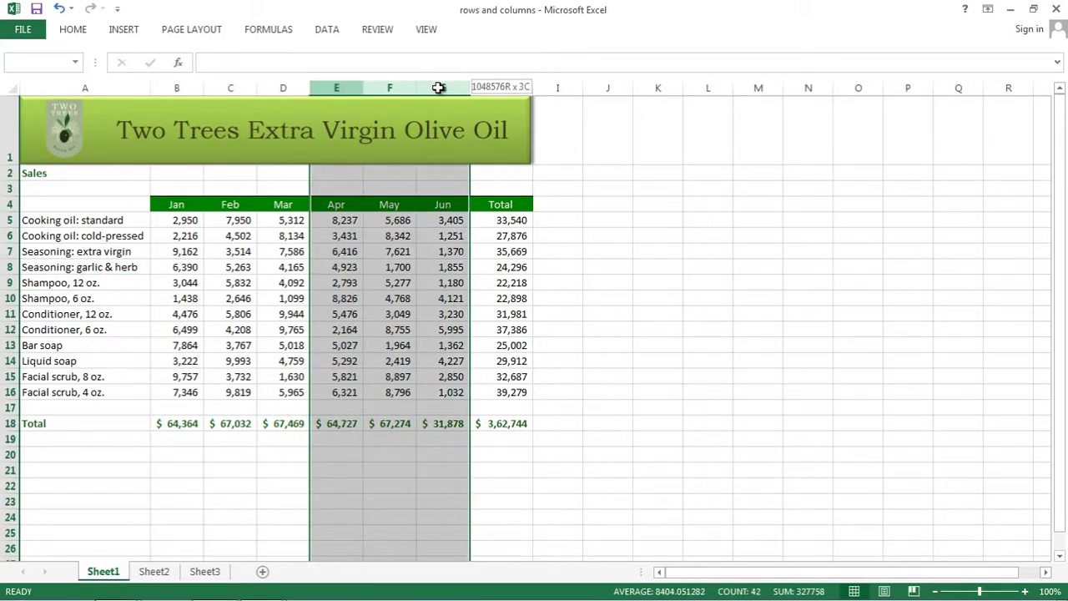
click(438, 88)
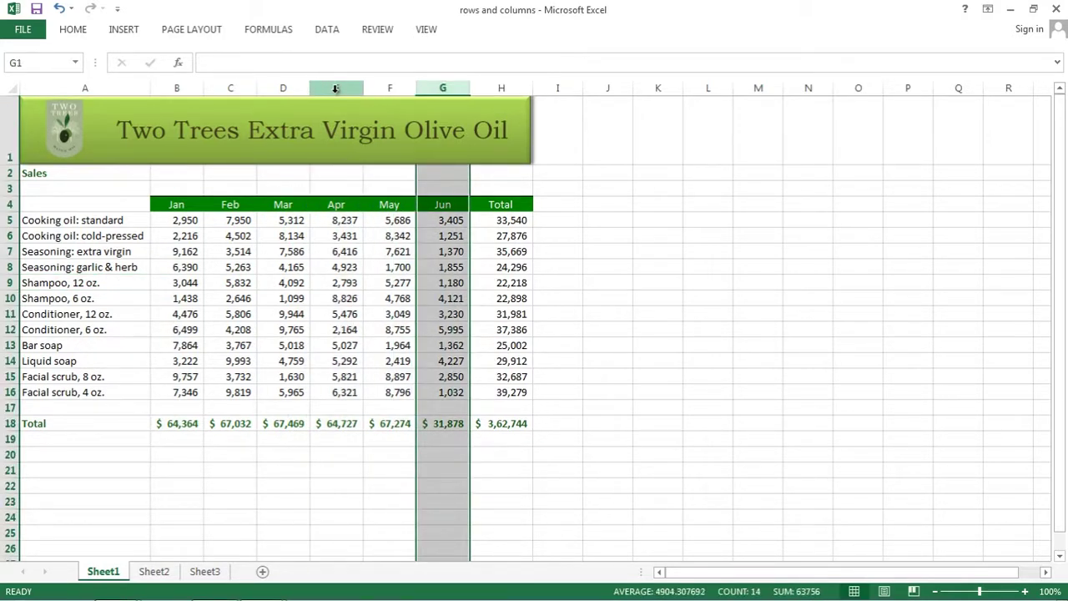
drag(335, 87, 437, 88)
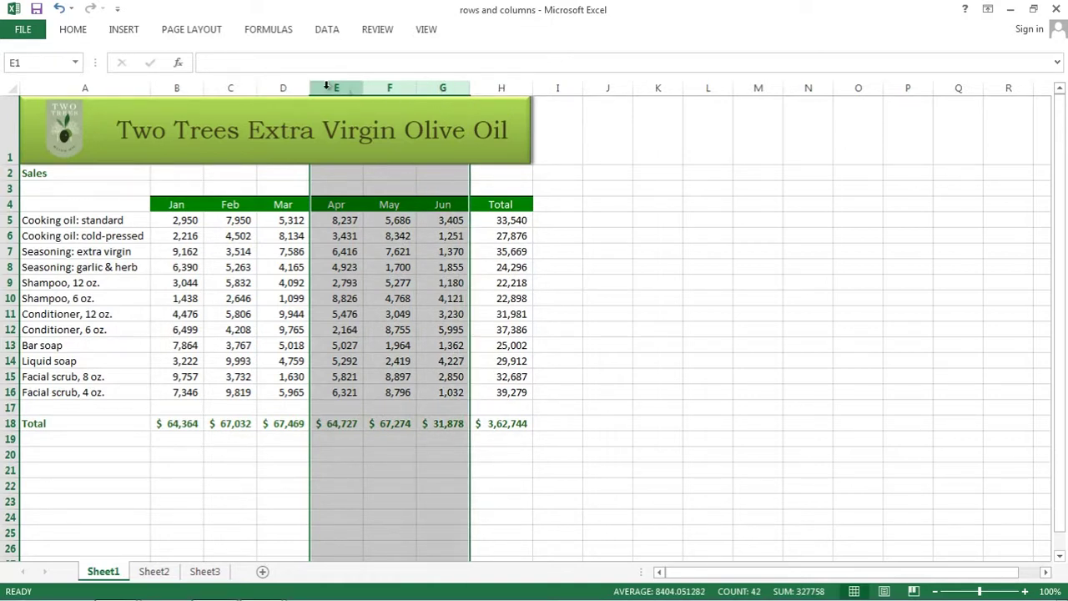
right_click(400, 89)
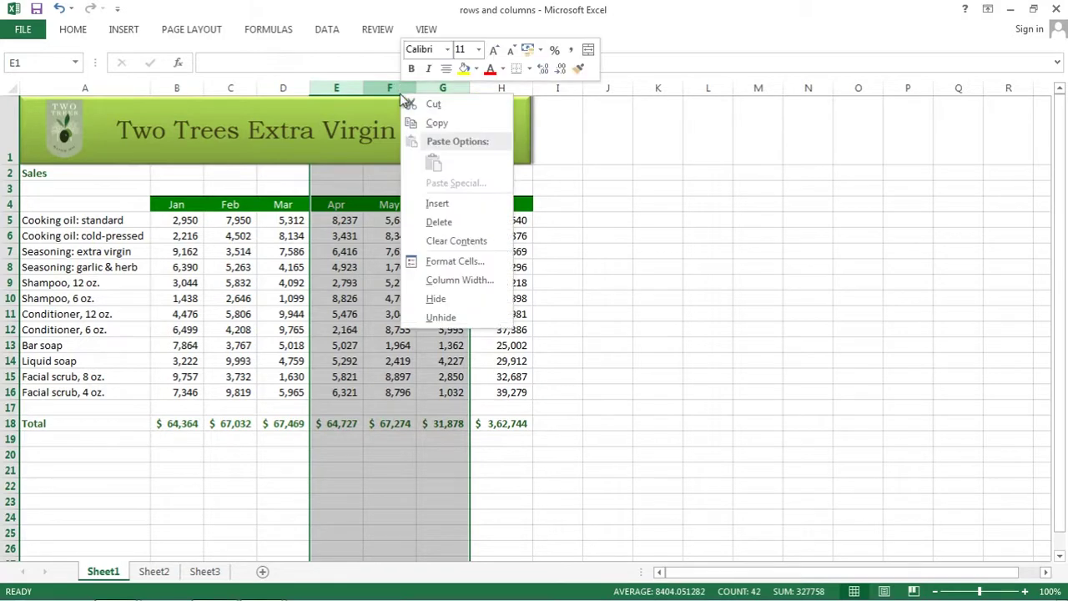
click(439, 204)
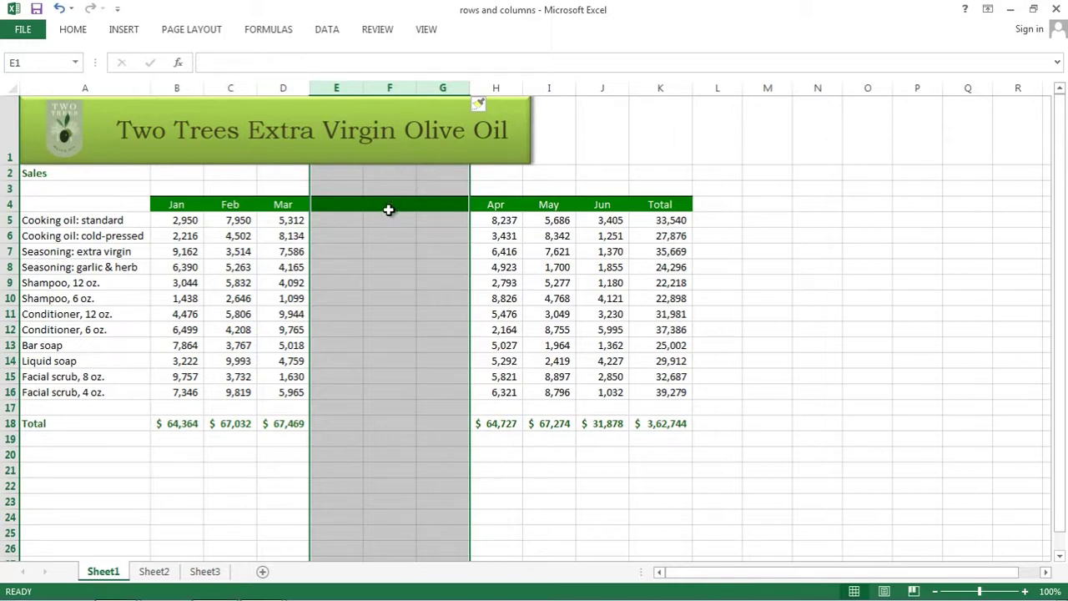
key(ctrl+z)
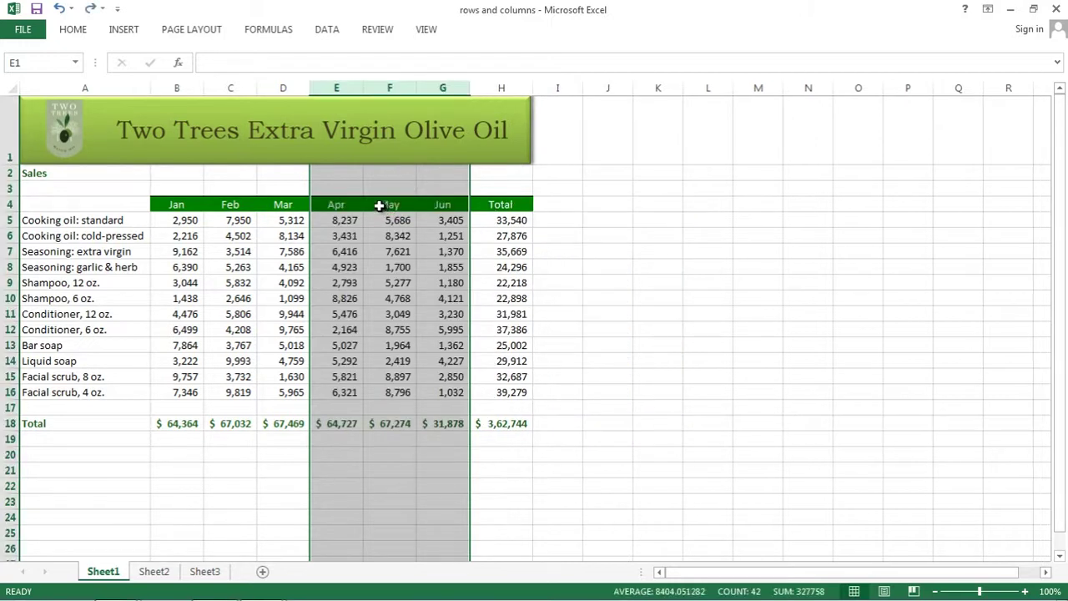
Insert three blank rows at once above the "Cooking oil: cold-pressed" row, using rows 6 to 8, and undo the insertion
drag(14, 235, 16, 272)
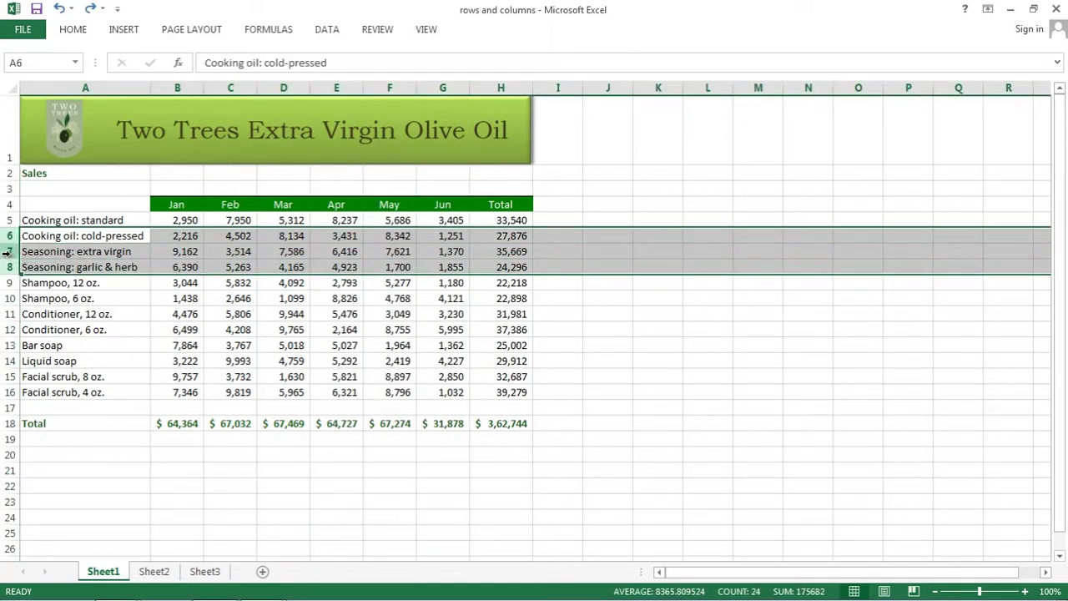
right_click(7, 253)
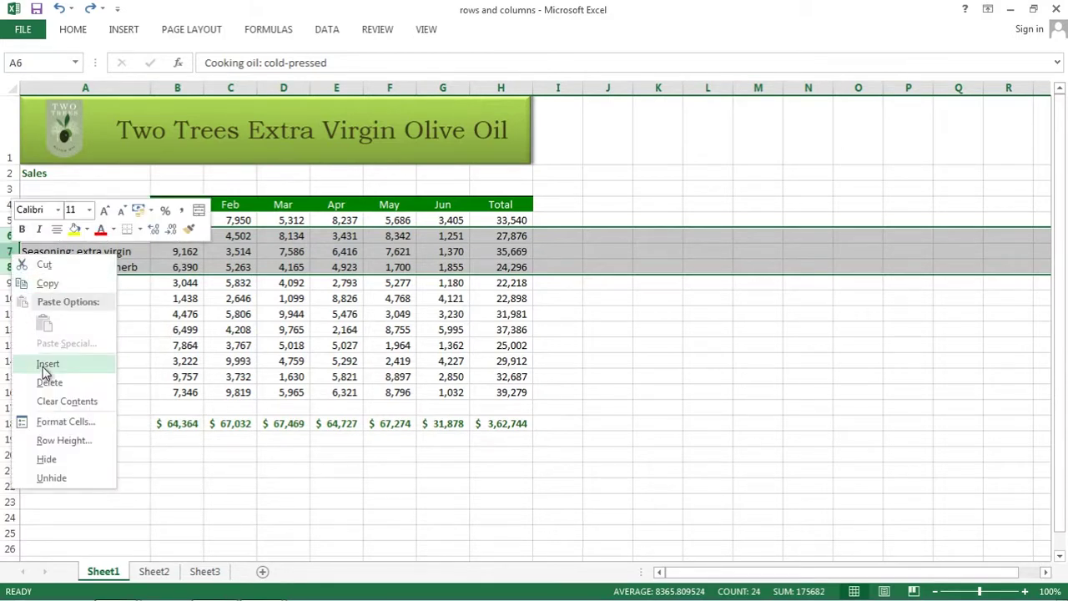
click(47, 364)
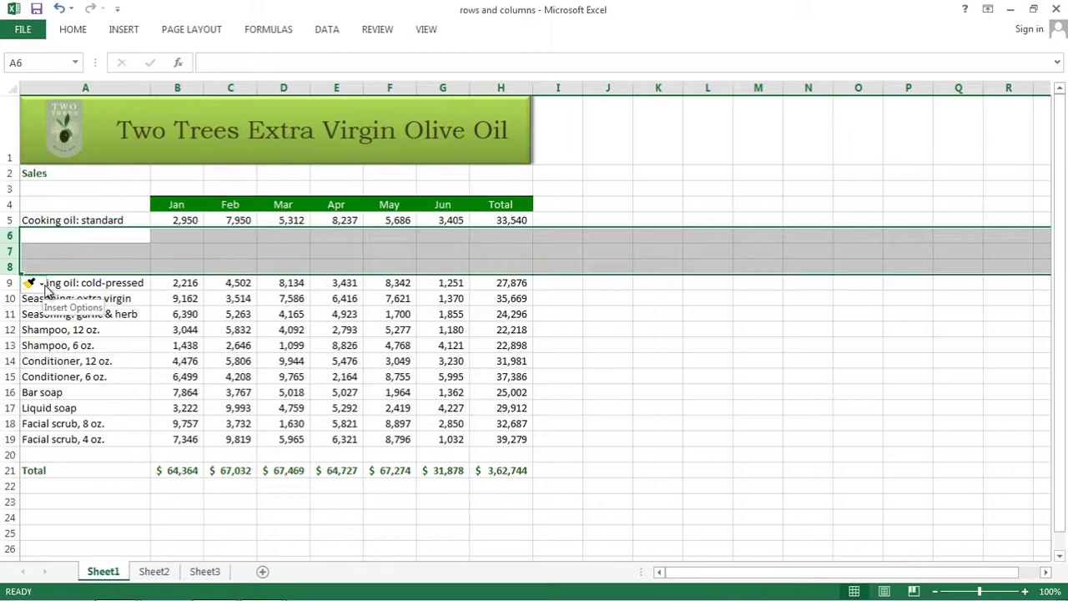
key(ctrl+z)
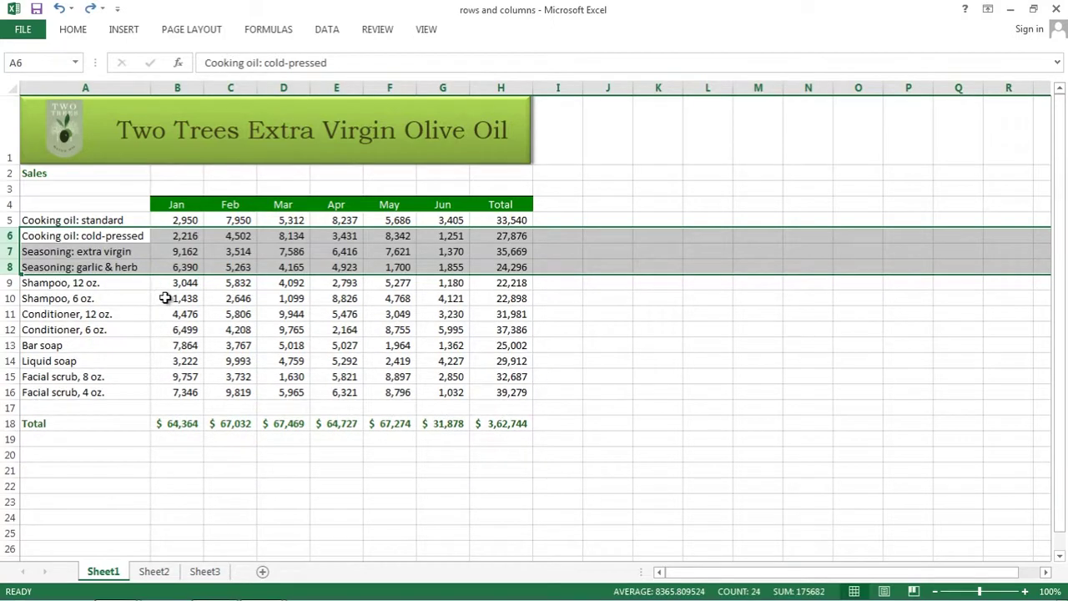
click(165, 298)
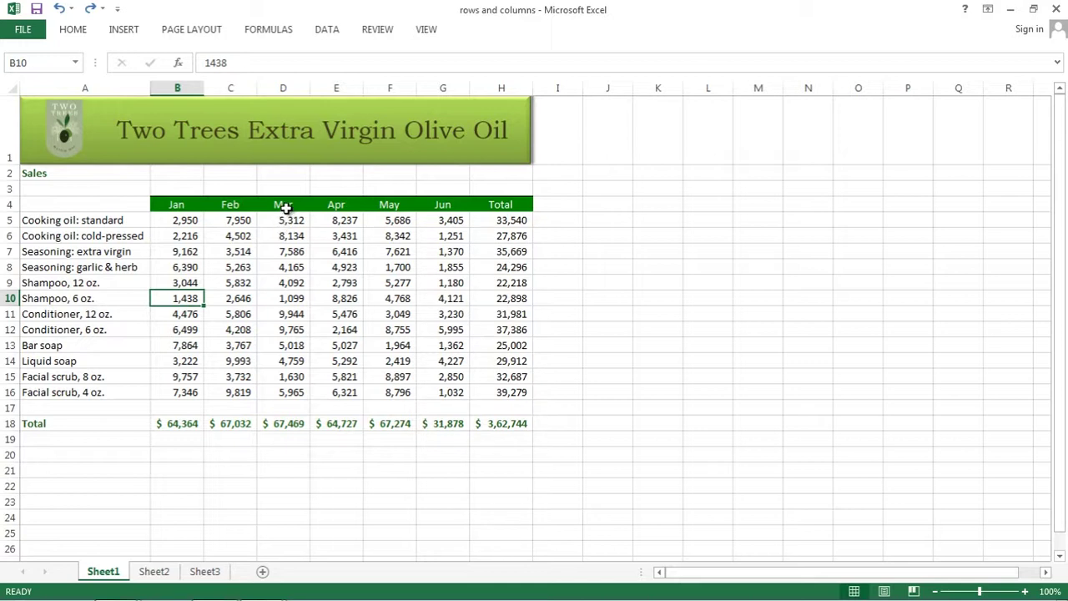
Insert blank cells at the Mar values D5:D16 with existing cells shifted right, and undo the insertion
drag(284, 220, 291, 396)
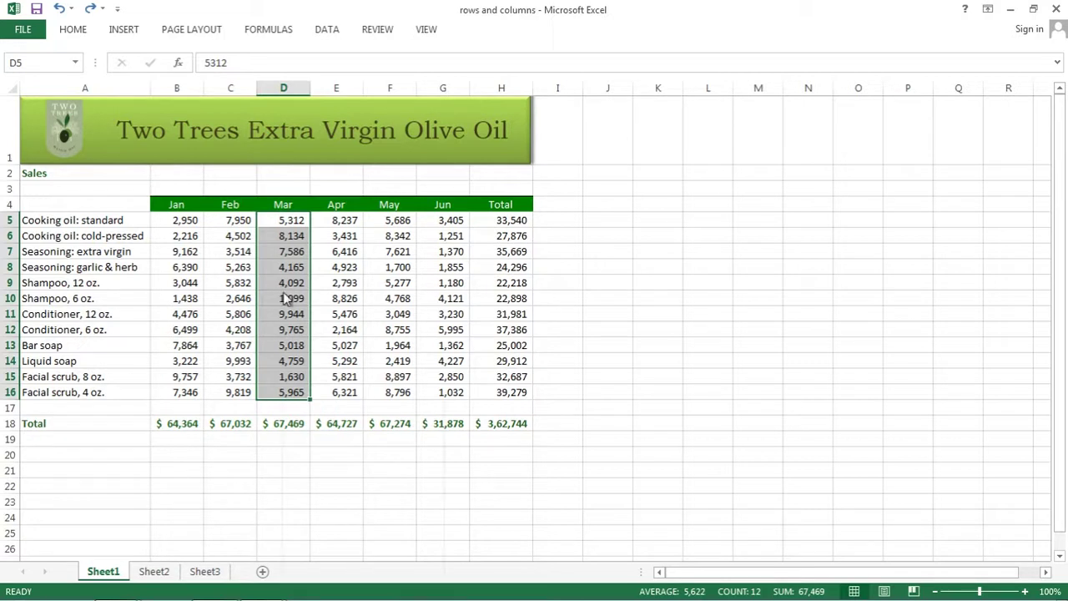
right_click(284, 288)
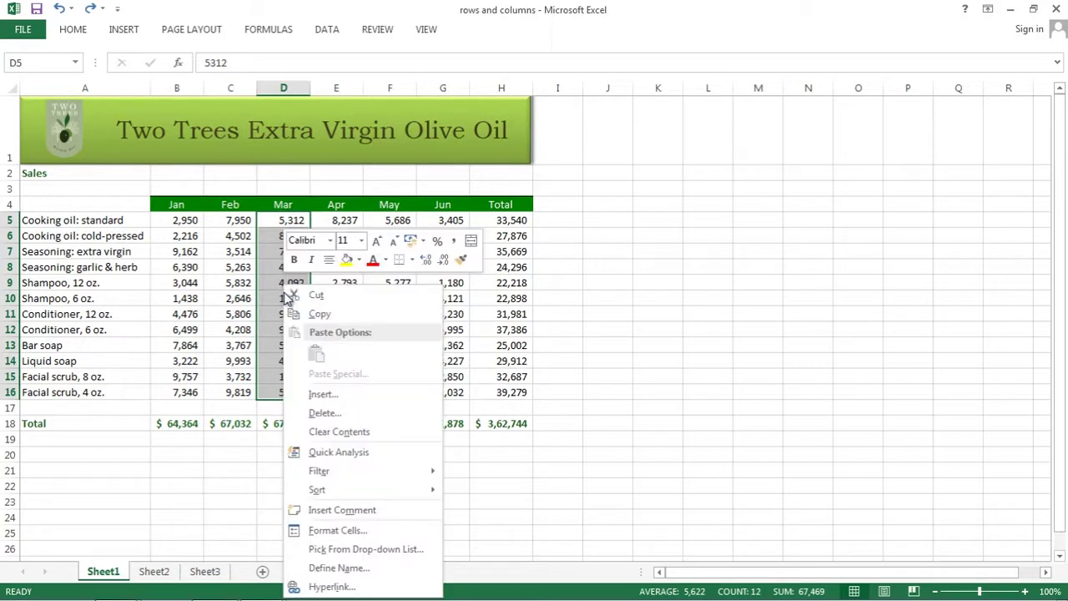
click(320, 399)
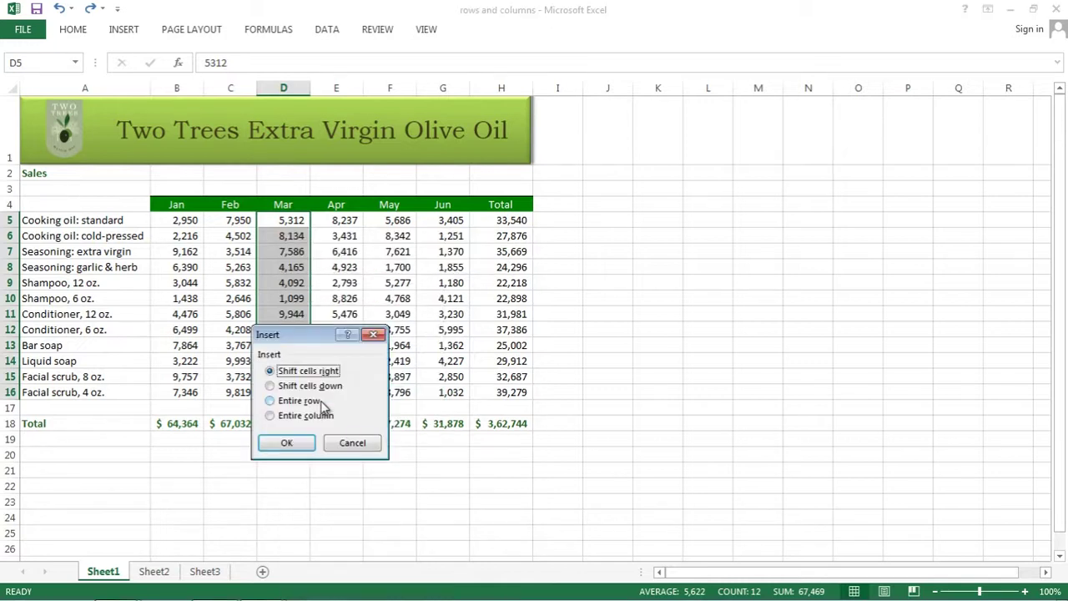
drag(310, 344, 401, 295)
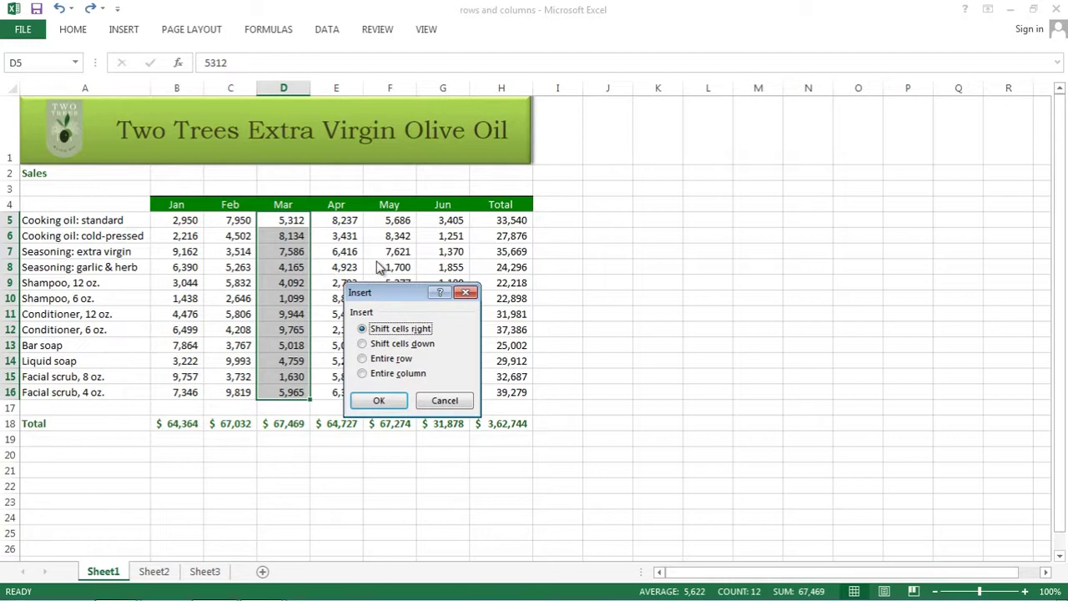
click(380, 401)
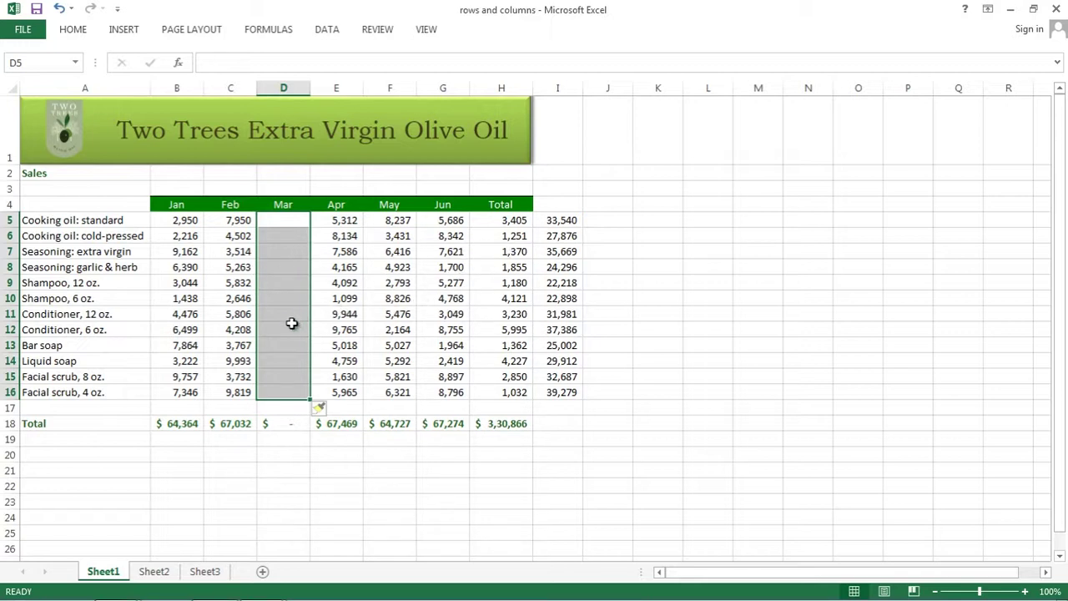
key(ctrl+z)
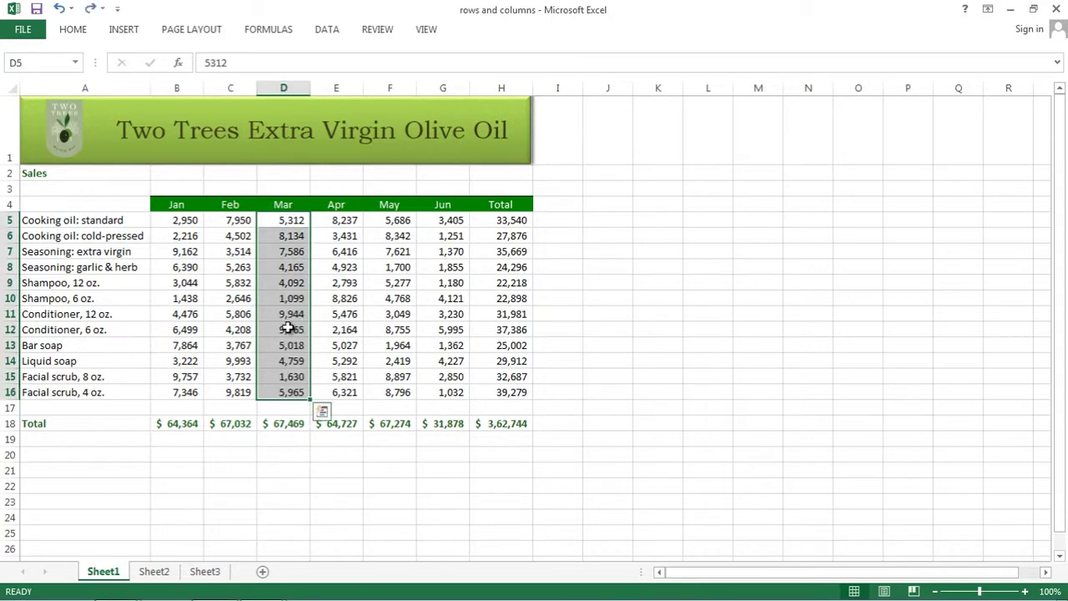
Insert blank cells at the Mar values D5:D16 with existing cells shifted down, and undo the insertion
right_click(292, 286)
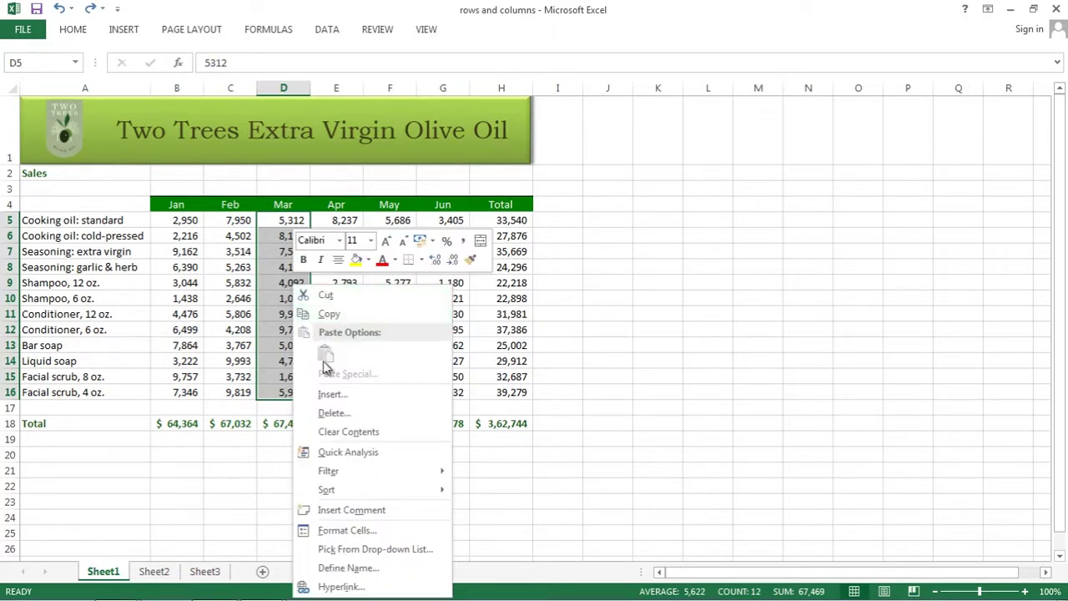
click(337, 393)
click(322, 377)
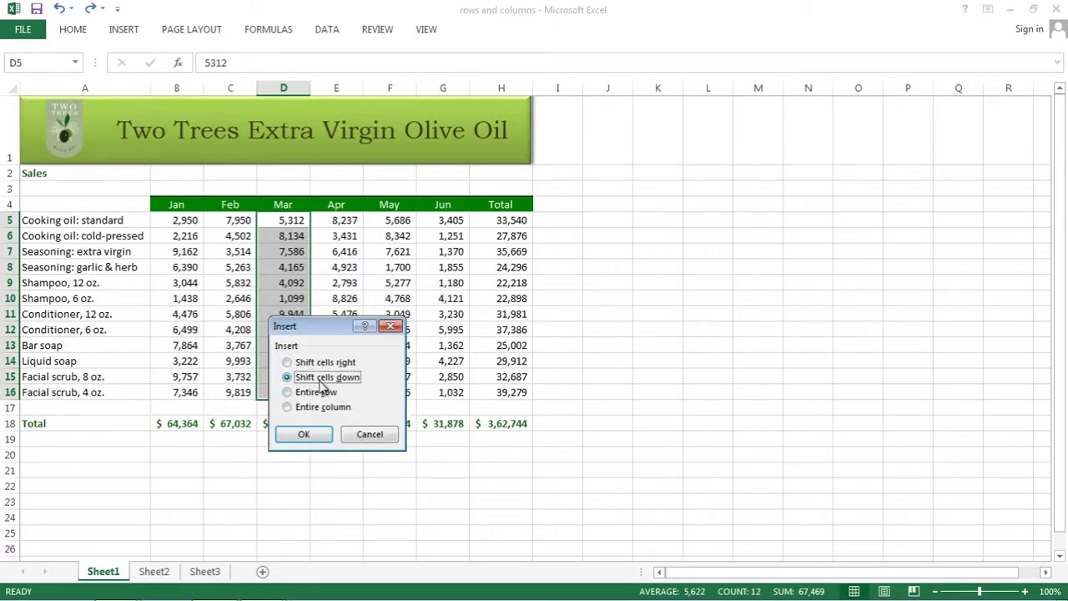
click(308, 435)
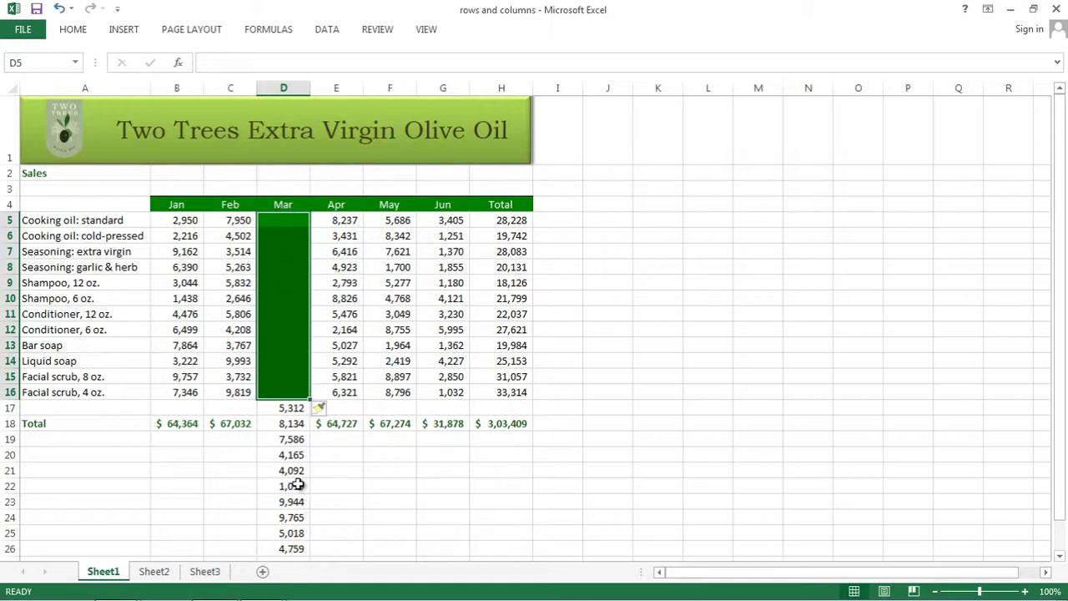
drag(290, 314, 288, 312)
Delete the Mar values D5:D16 with the remaining cells shifted left, and undo the deletion
right_click(287, 302)
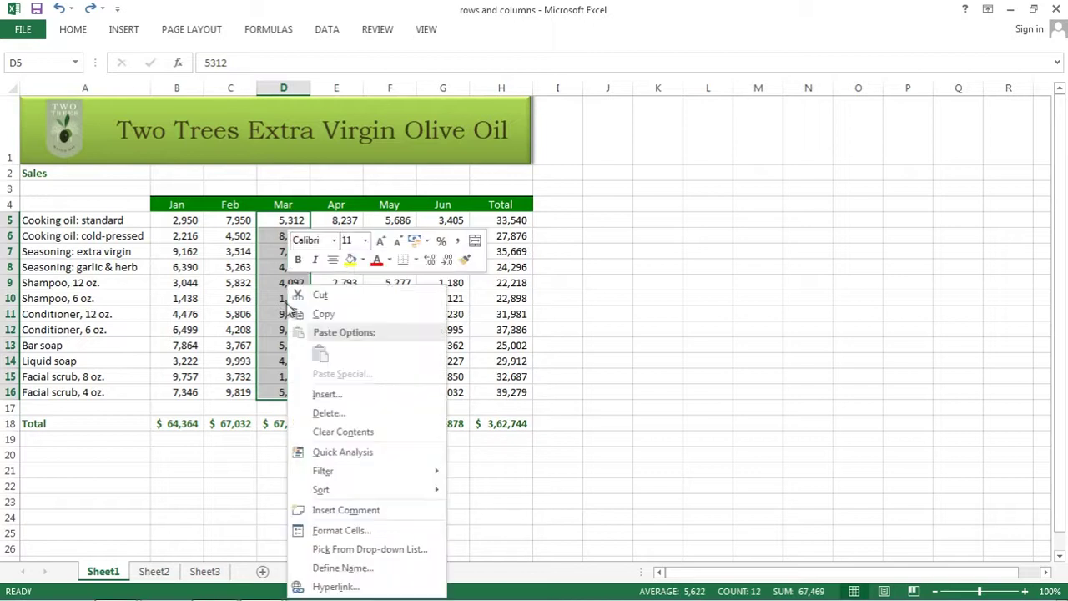
click(359, 414)
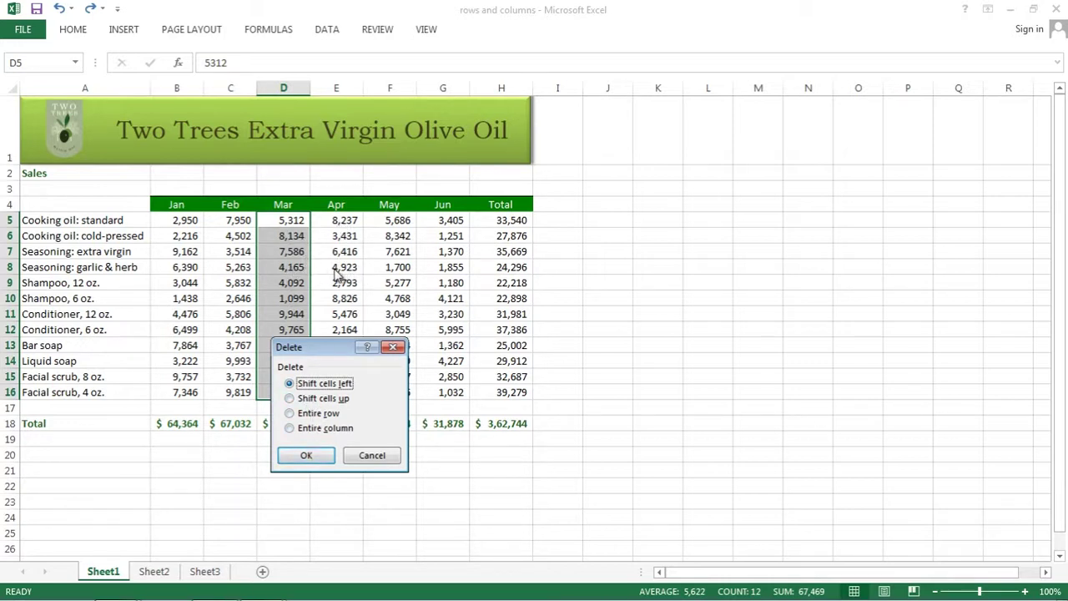
click(325, 457)
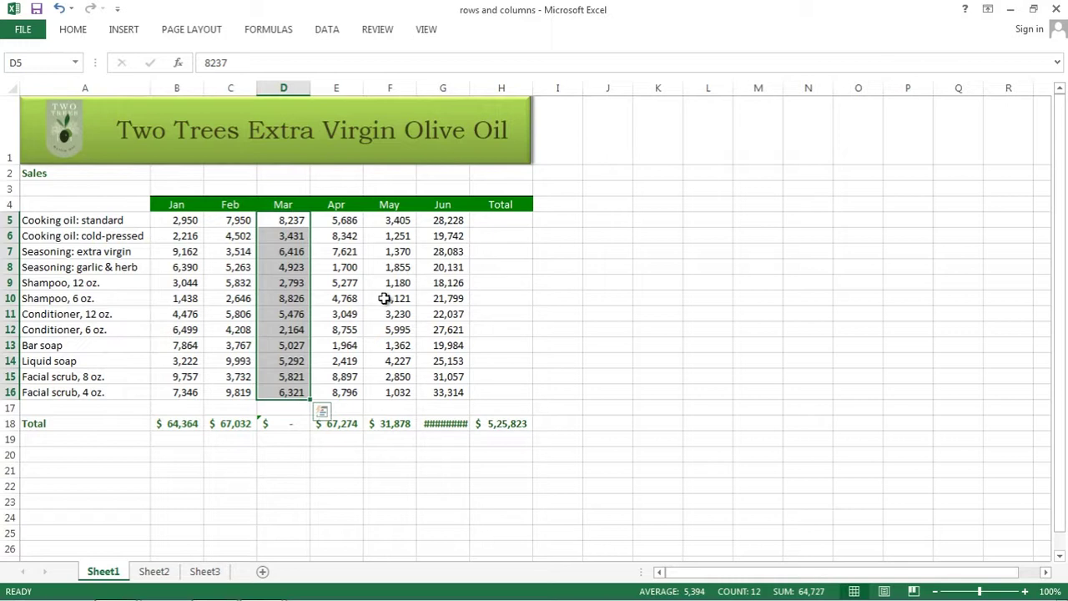
key(ctrl+z)
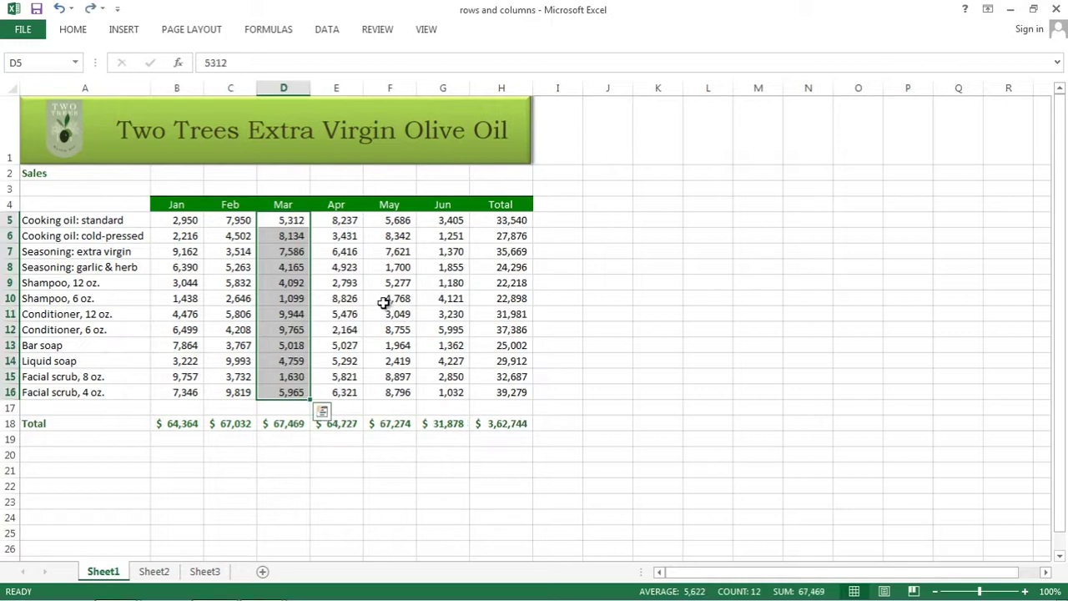
Insert a single blank cell at D9, the Mar value of "Shampoo, 12 oz.", shifting cells down, and undo the insertion
click(283, 284)
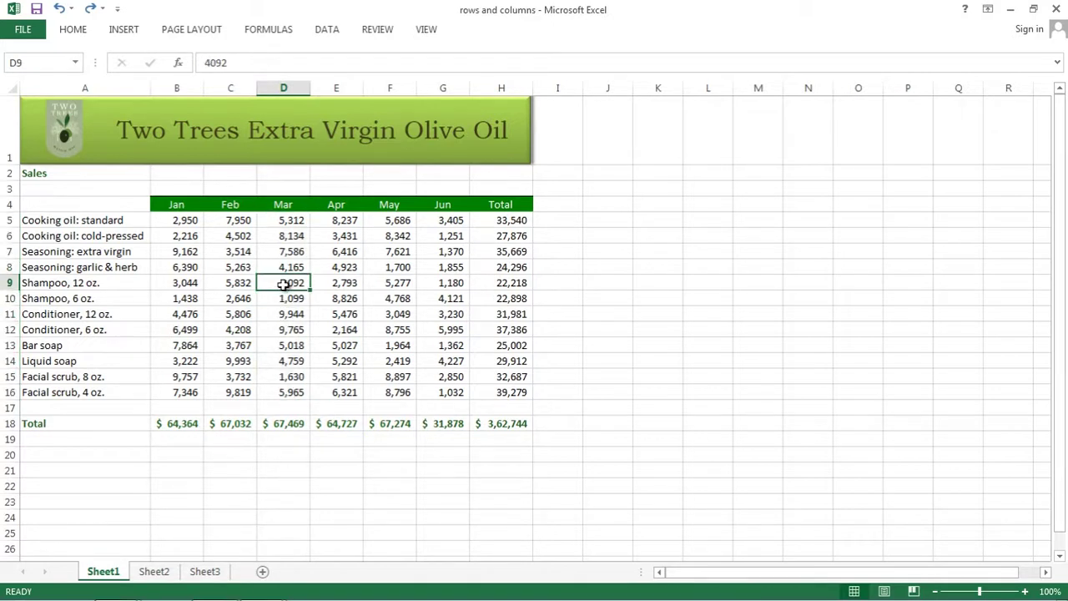
right_click(284, 284)
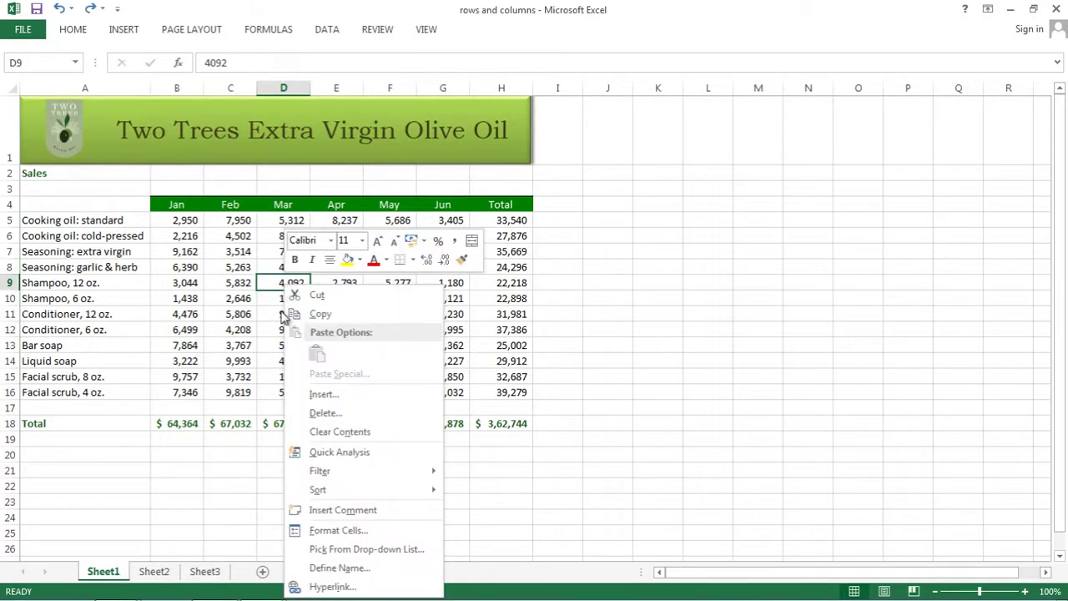
click(322, 395)
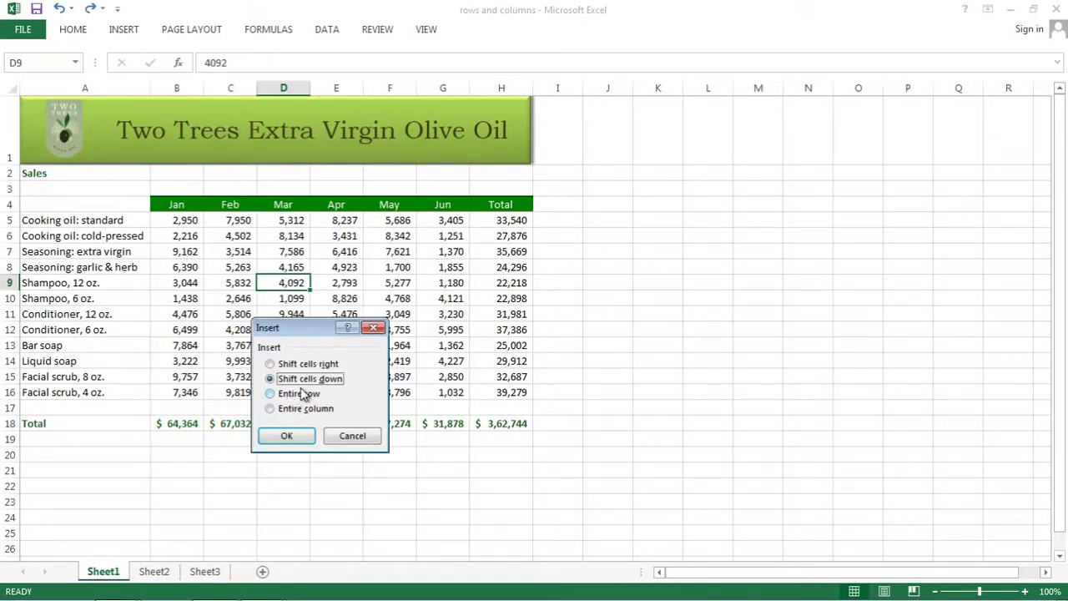
click(287, 435)
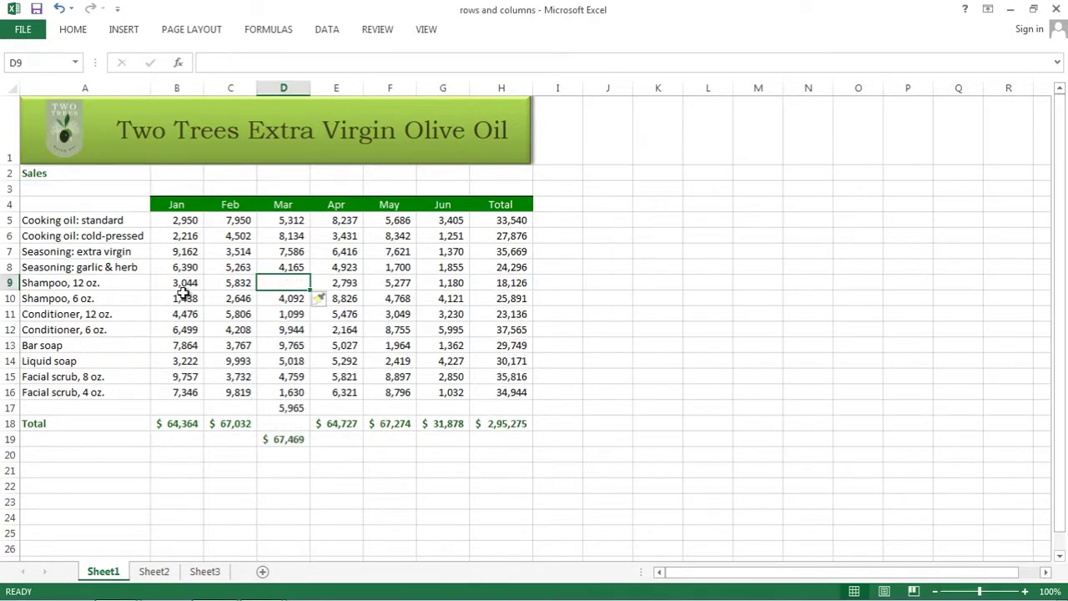
key(ctrl+z)
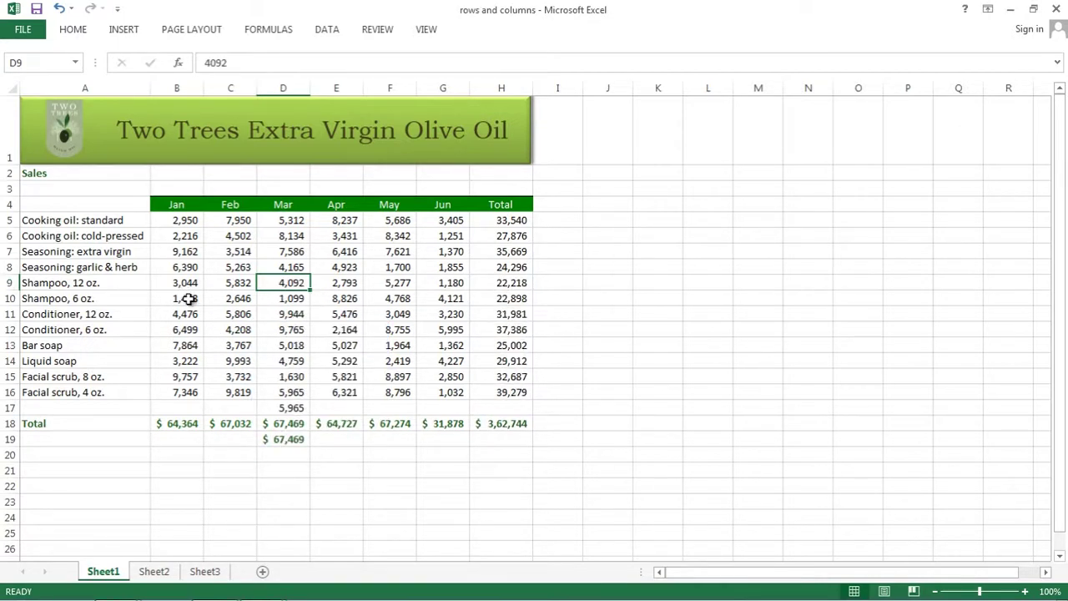
Insert blank cells across B9:H9 in the "Shampoo, 12 oz." row with existing cells shifted down, and undo the insertion
drag(178, 285, 496, 282)
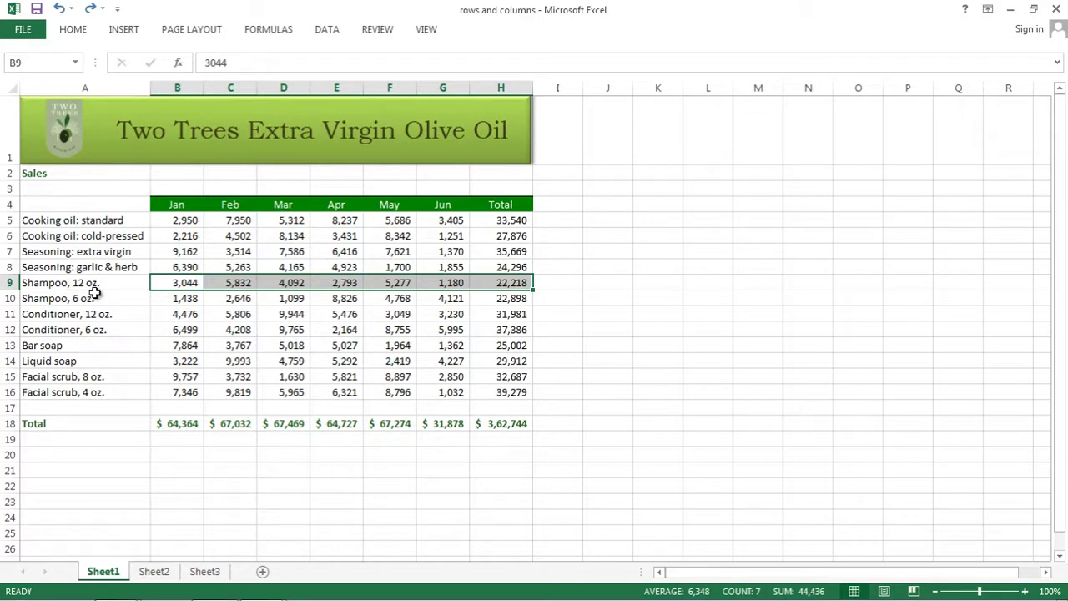
right_click(164, 284)
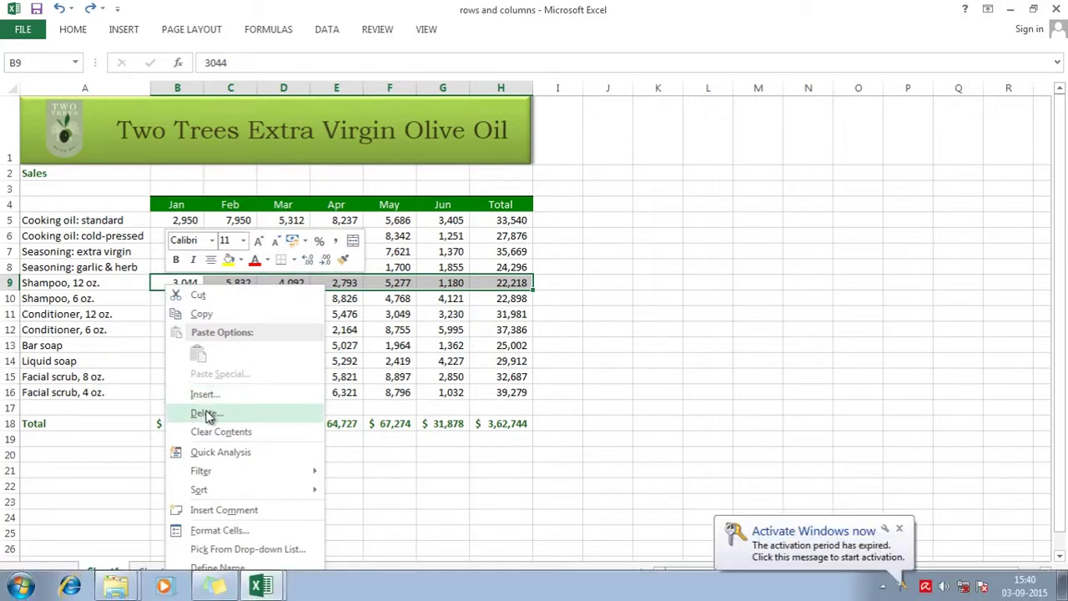
click(901, 530)
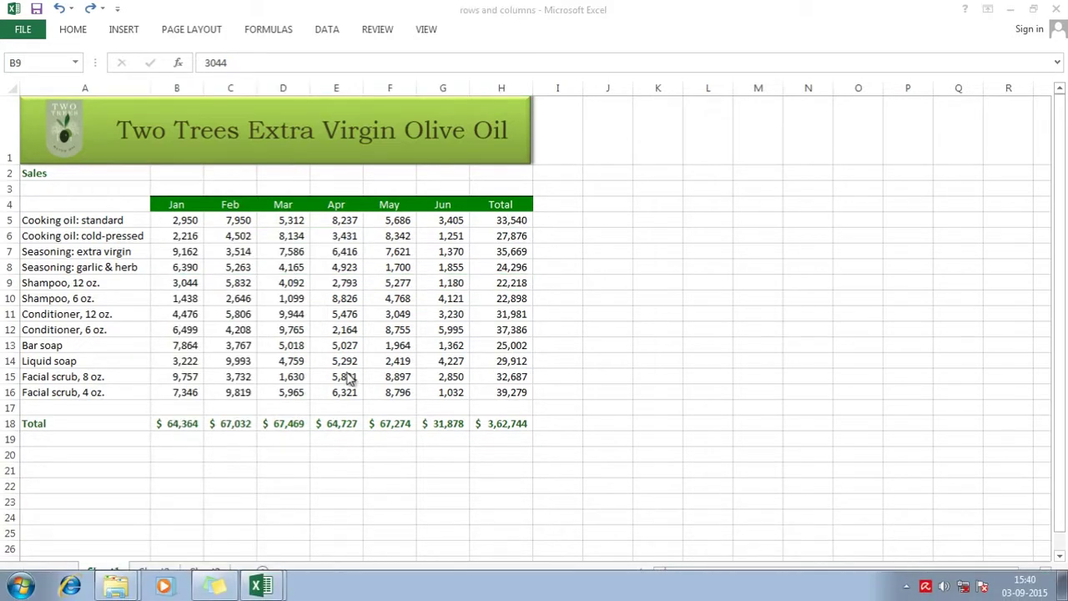
click(167, 282)
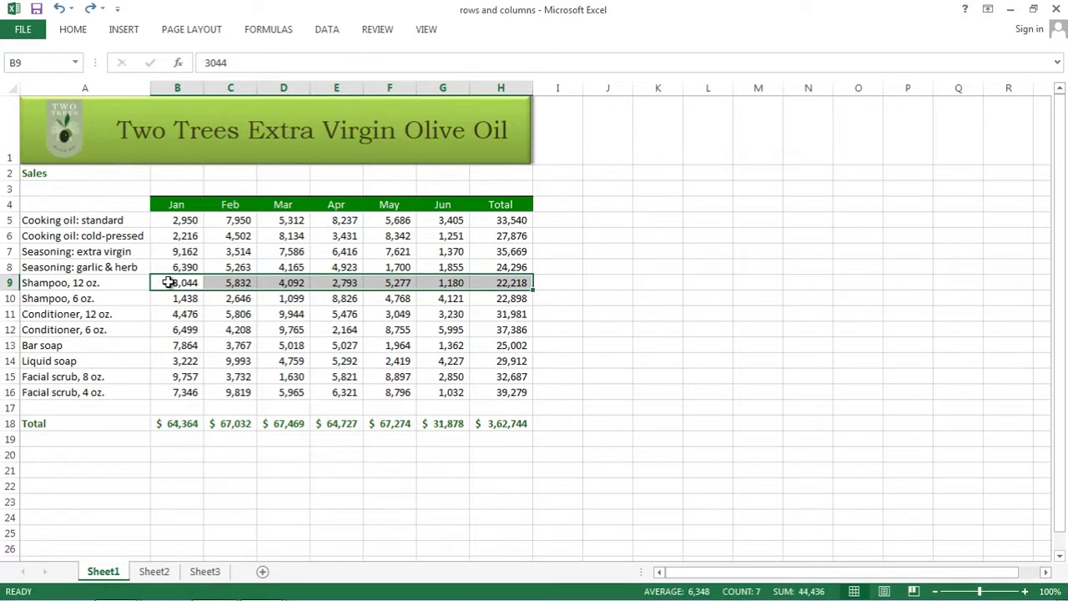
right_click(167, 282)
click(212, 391)
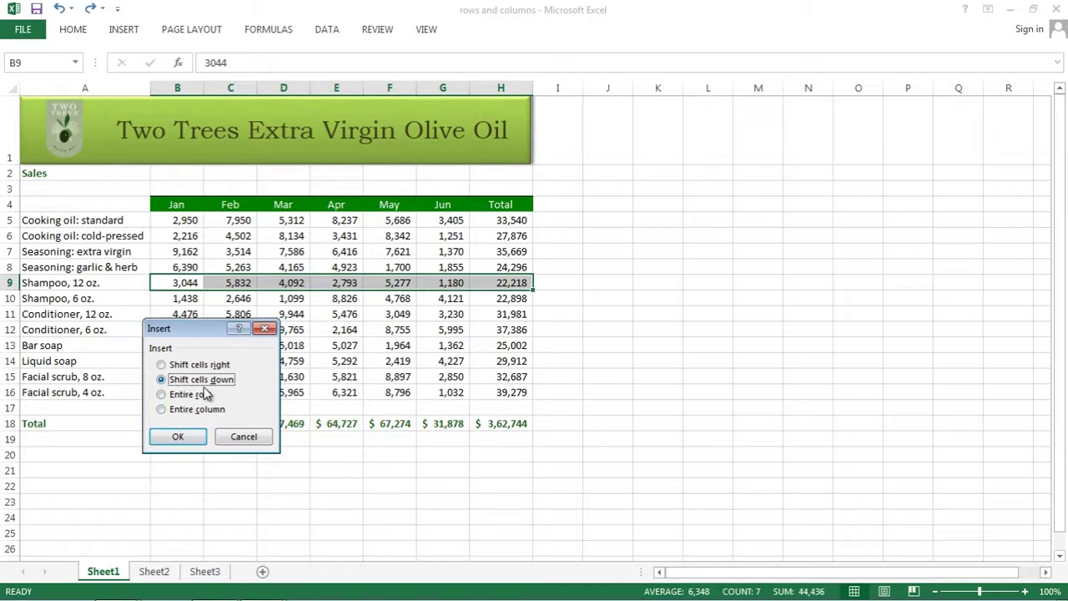
click(192, 441)
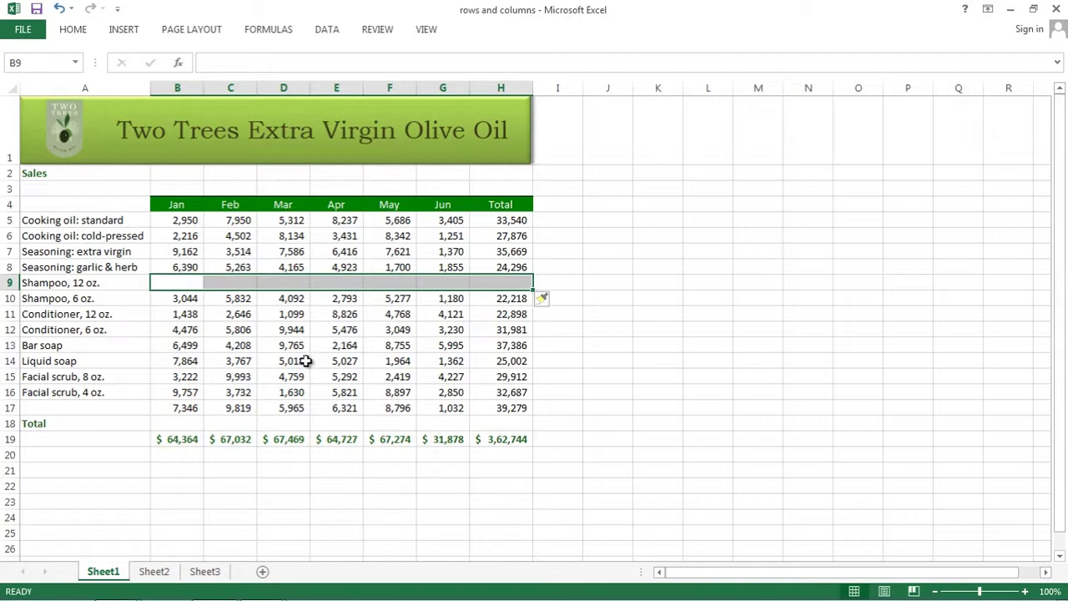
key(ctrl+z)
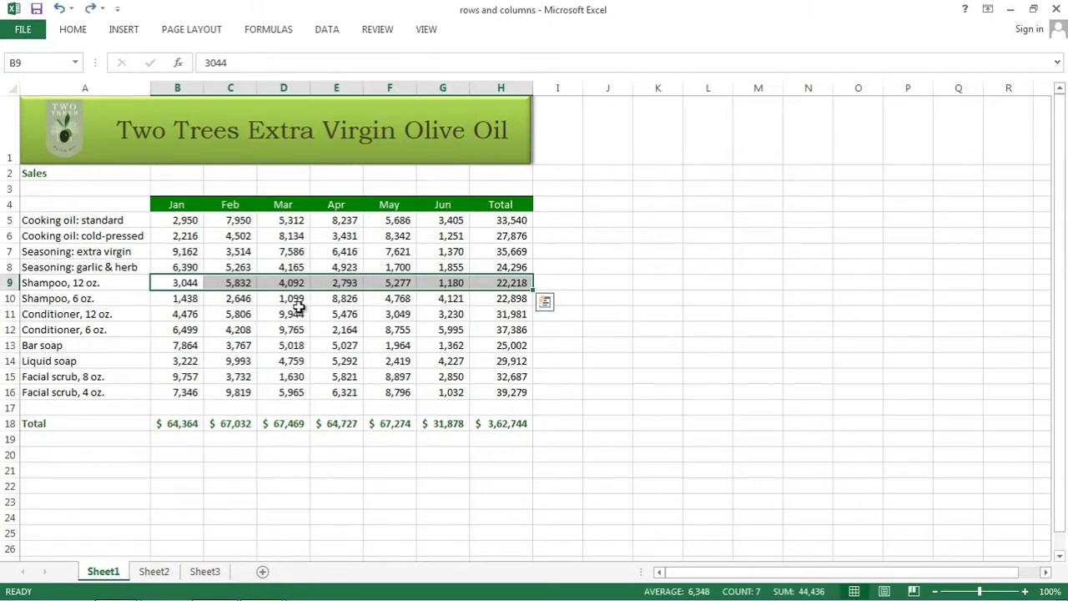
click(335, 304)
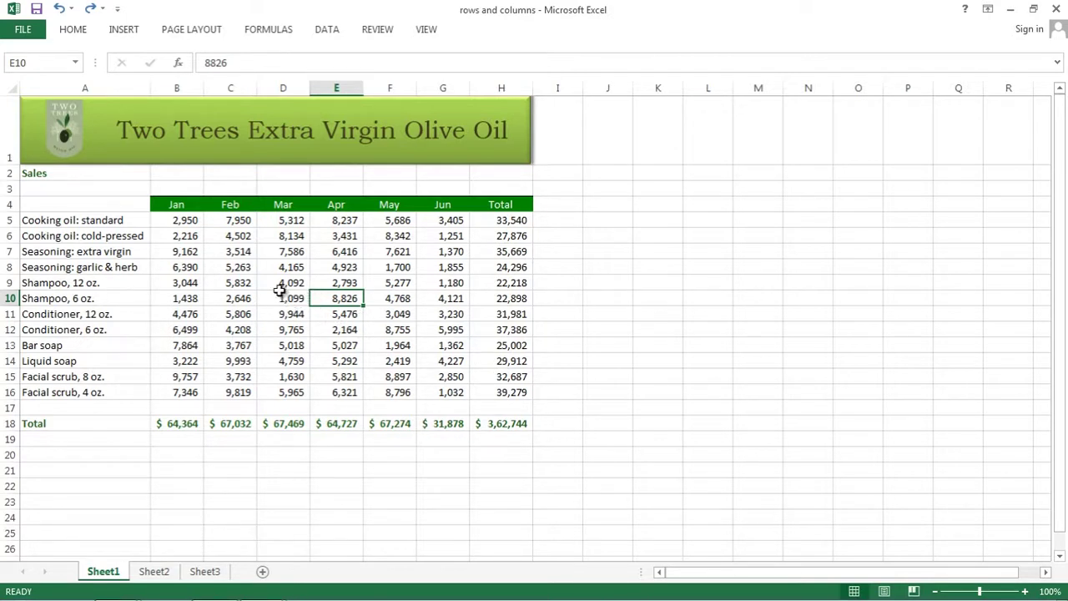
click(281, 292)
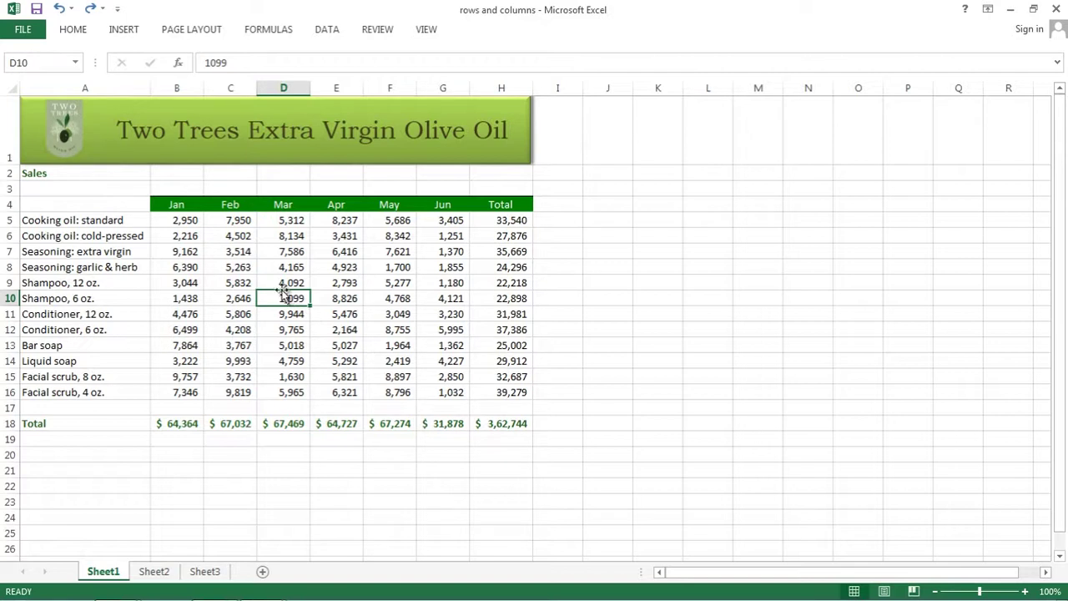